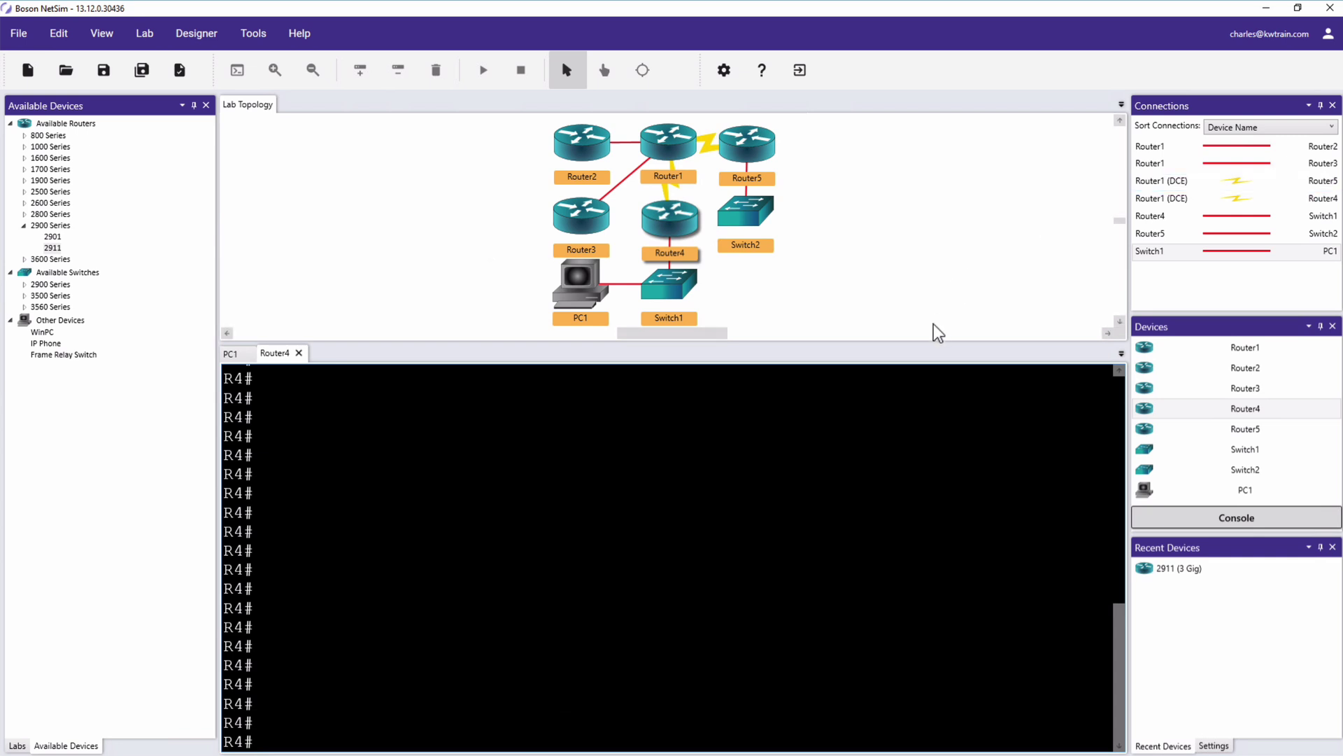
- List Router4's running configuration with sh run, paging past FastEthernet0/0 at 24.37.2.1 255.255.255.0
text(sh run)
key(Return)
key(space)
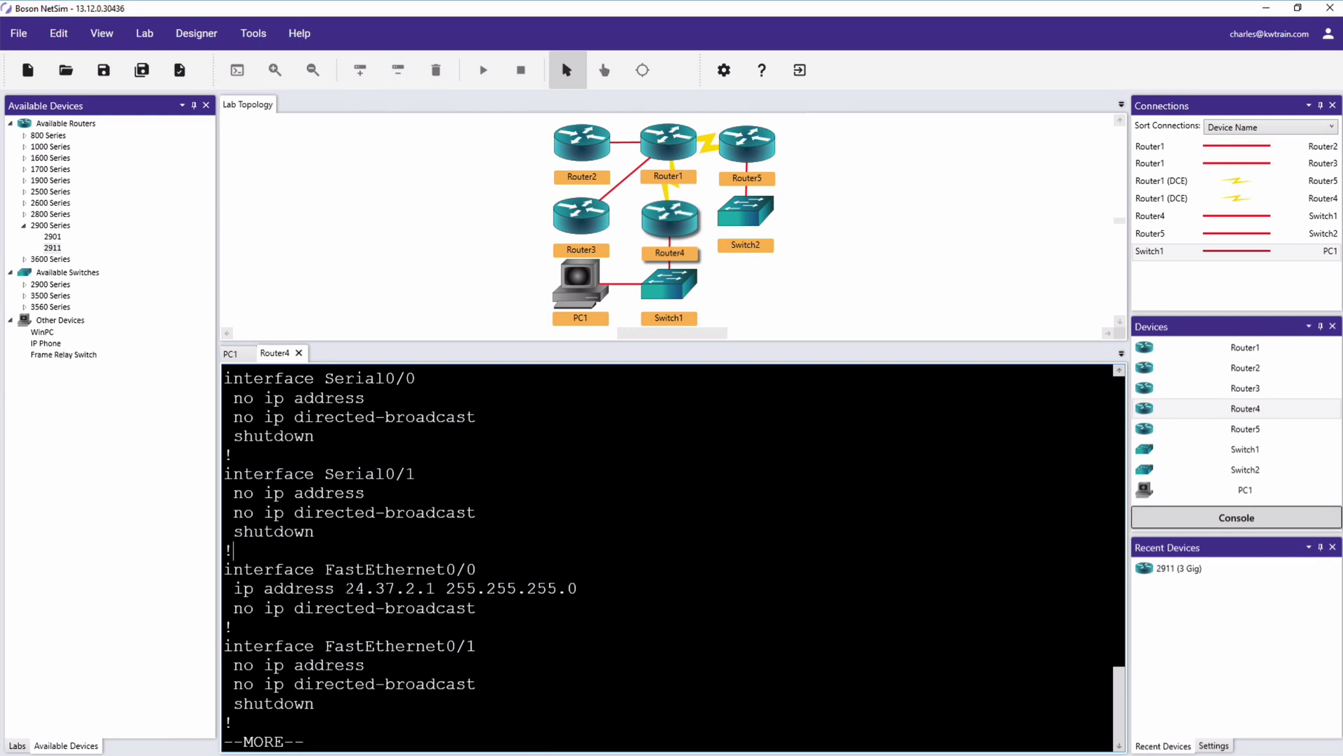
drag(477, 609, 230, 595)
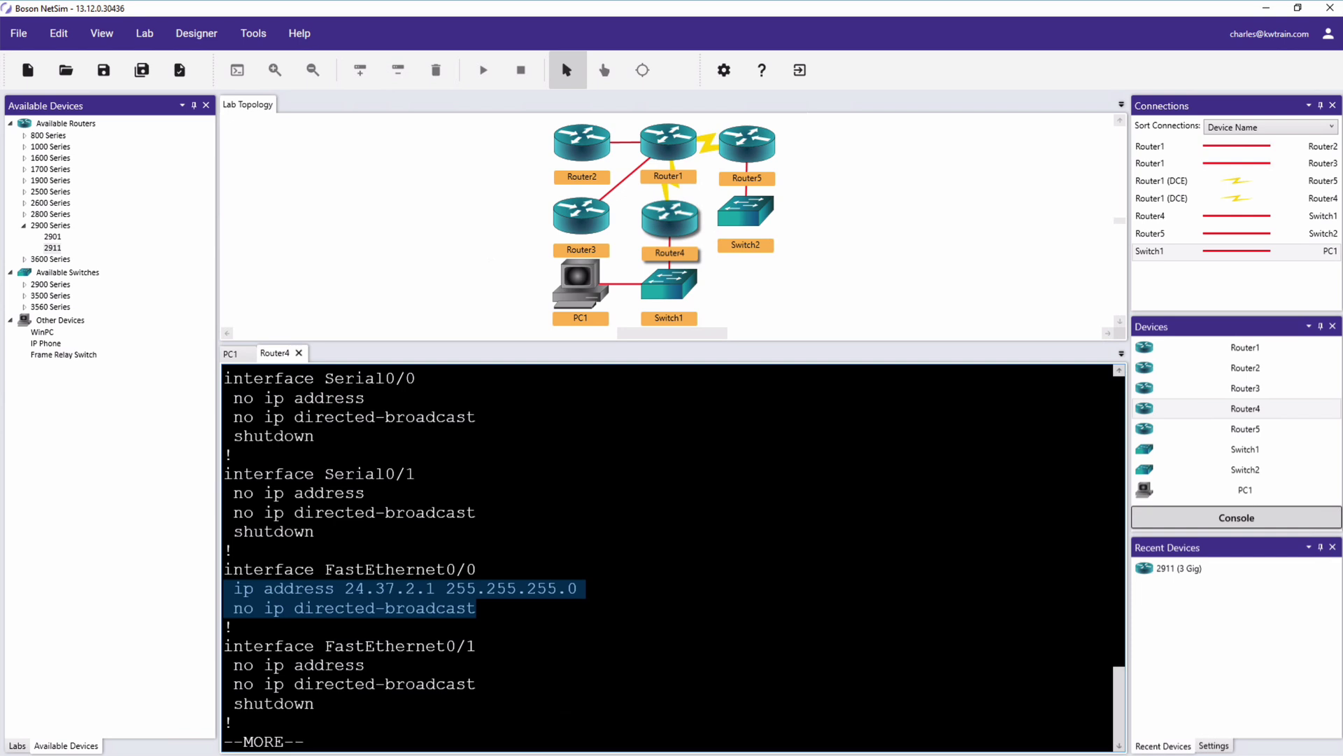
key(ctrl+c)
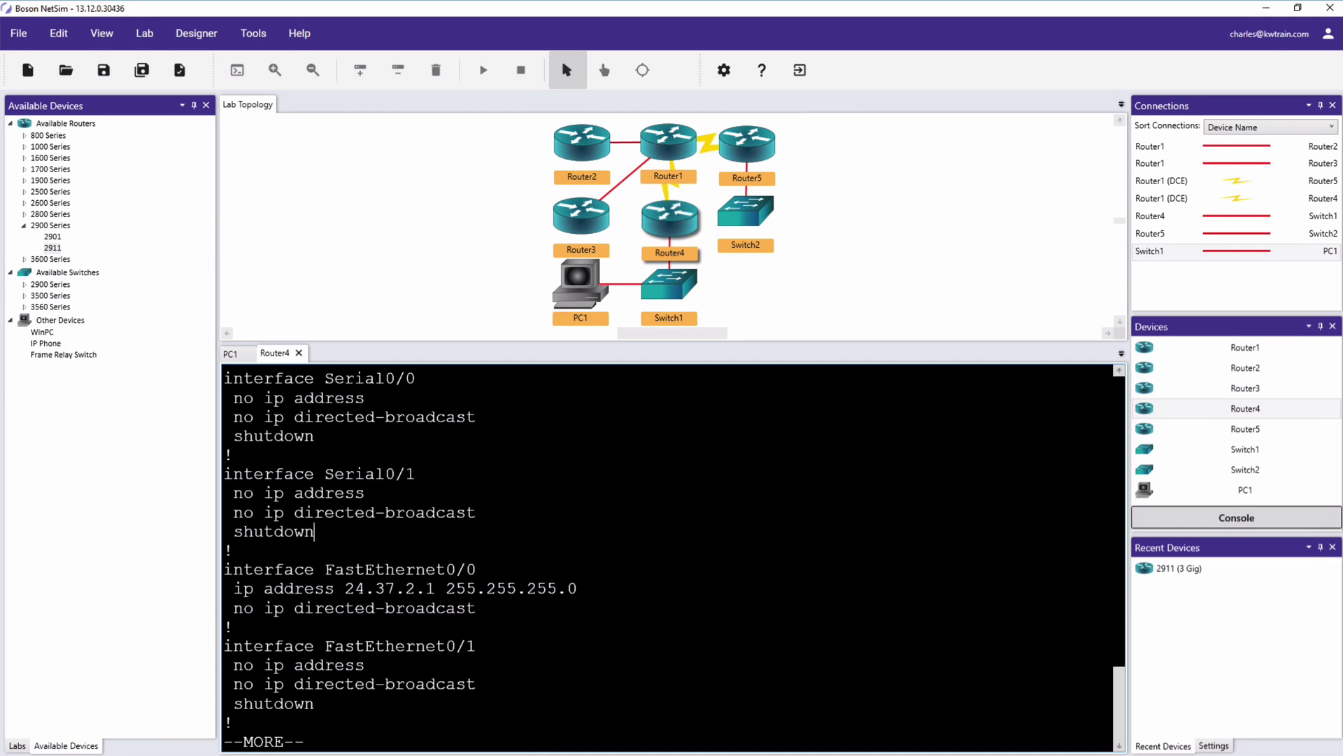
key(space)
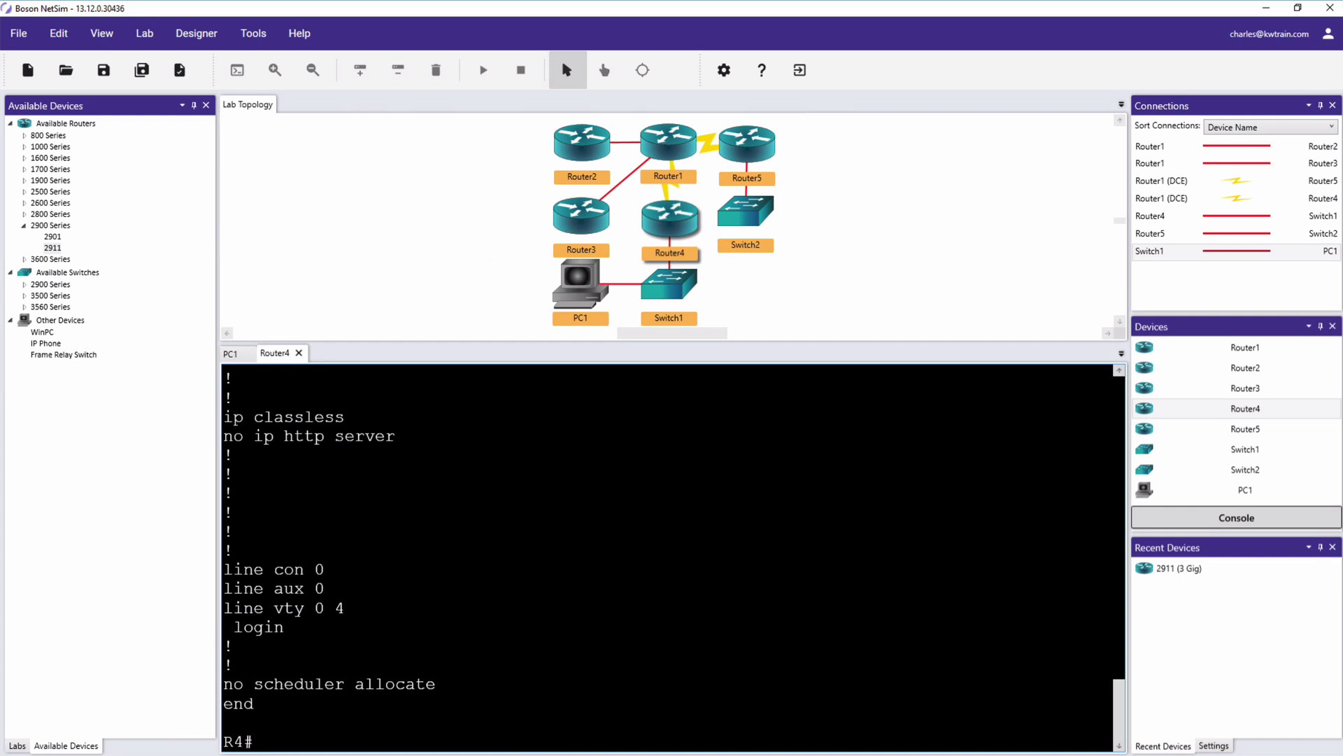
- On PC1, show its IP settings with ipconfig, noting the address 24.37.2.252
click(235, 358)
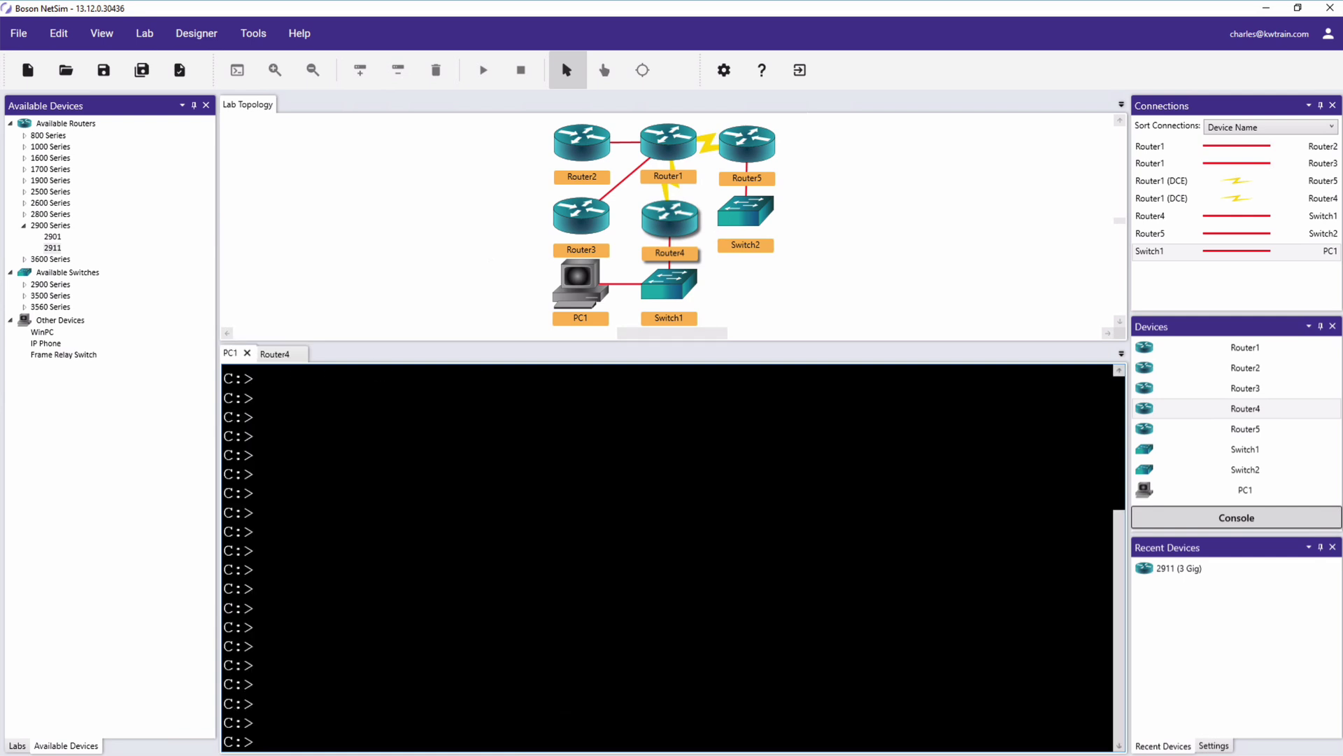
text(ipconfig)
key(Return)
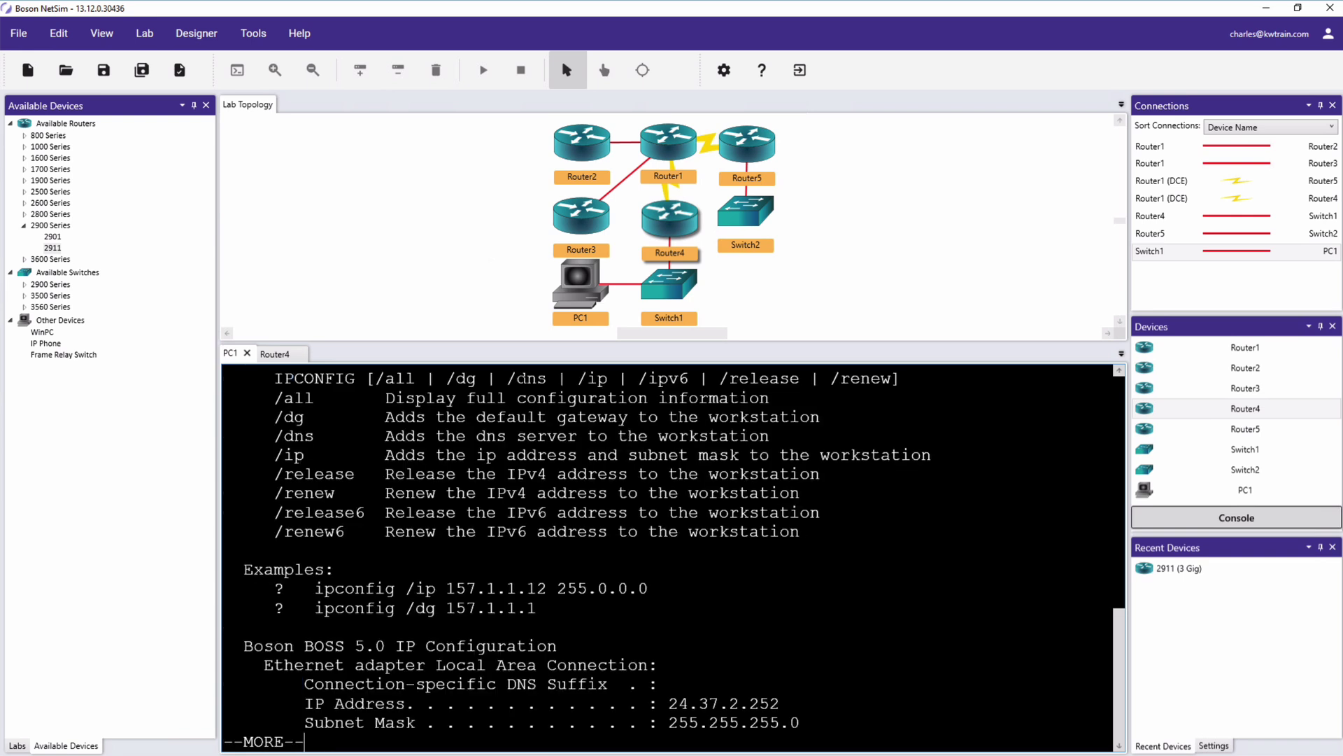
key(space)
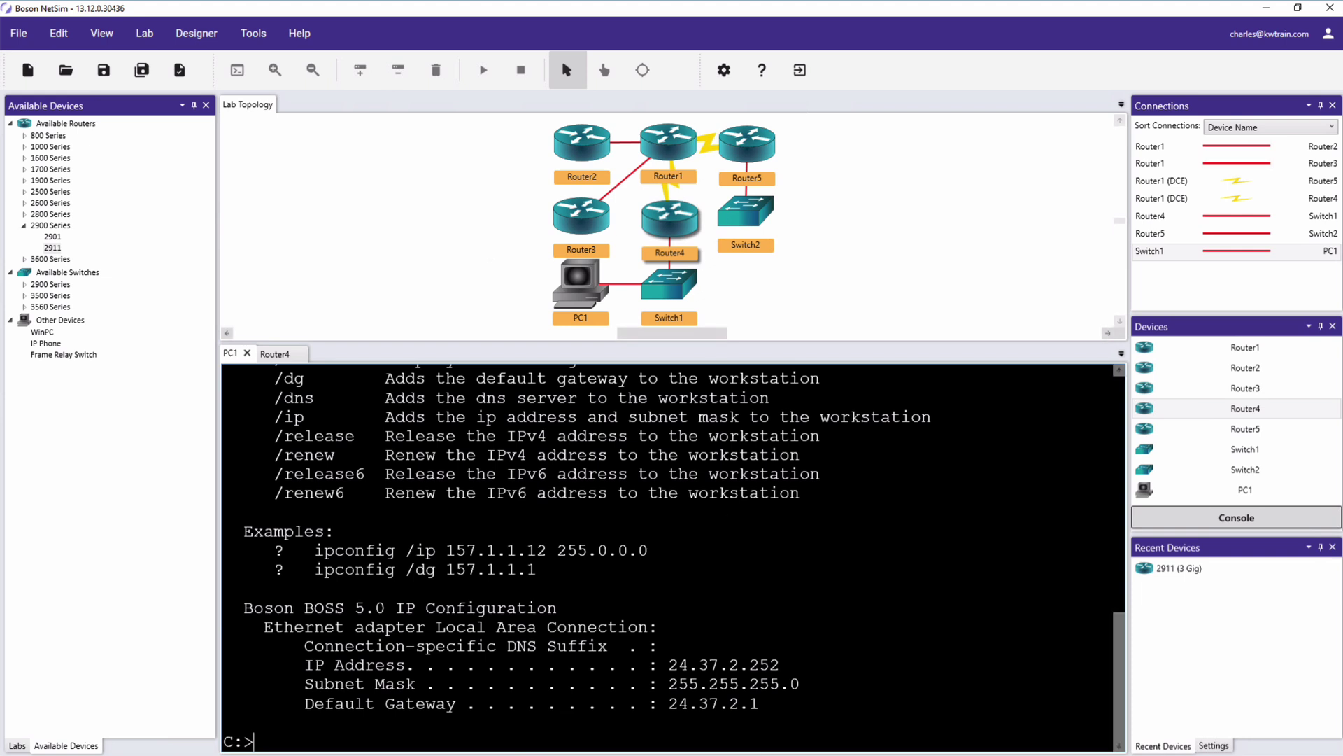
drag(780, 664, 669, 665)
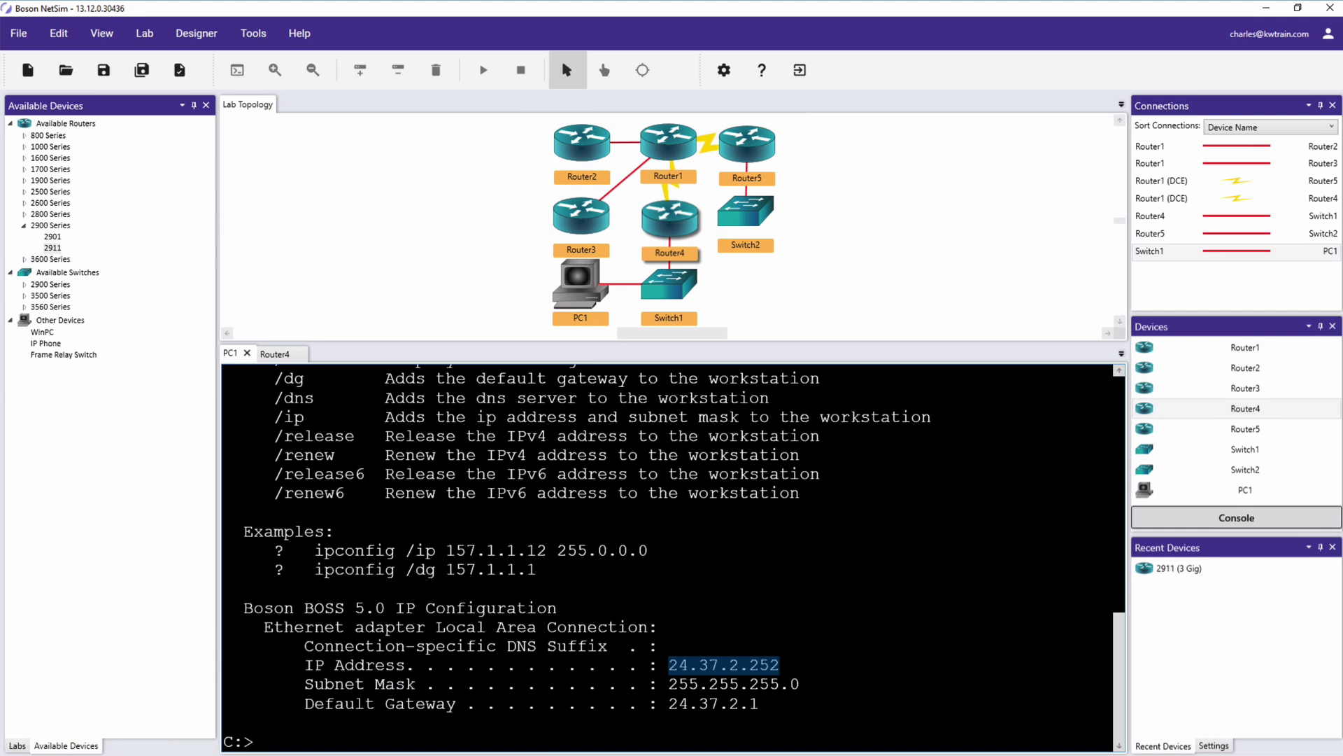
click(761, 664)
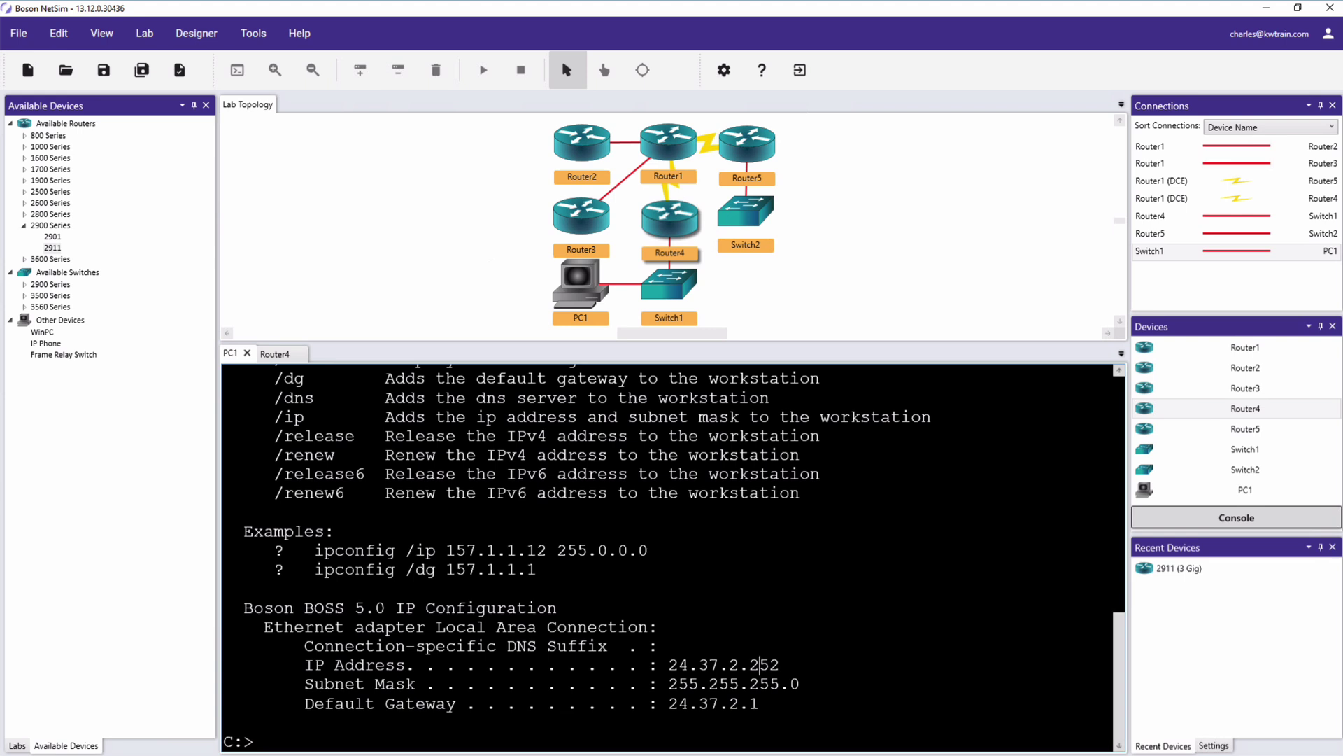
- Note PC1's gateway 24.37.2.1 and ping it, getting 5 of 5 replies
drag(760, 703, 669, 703)
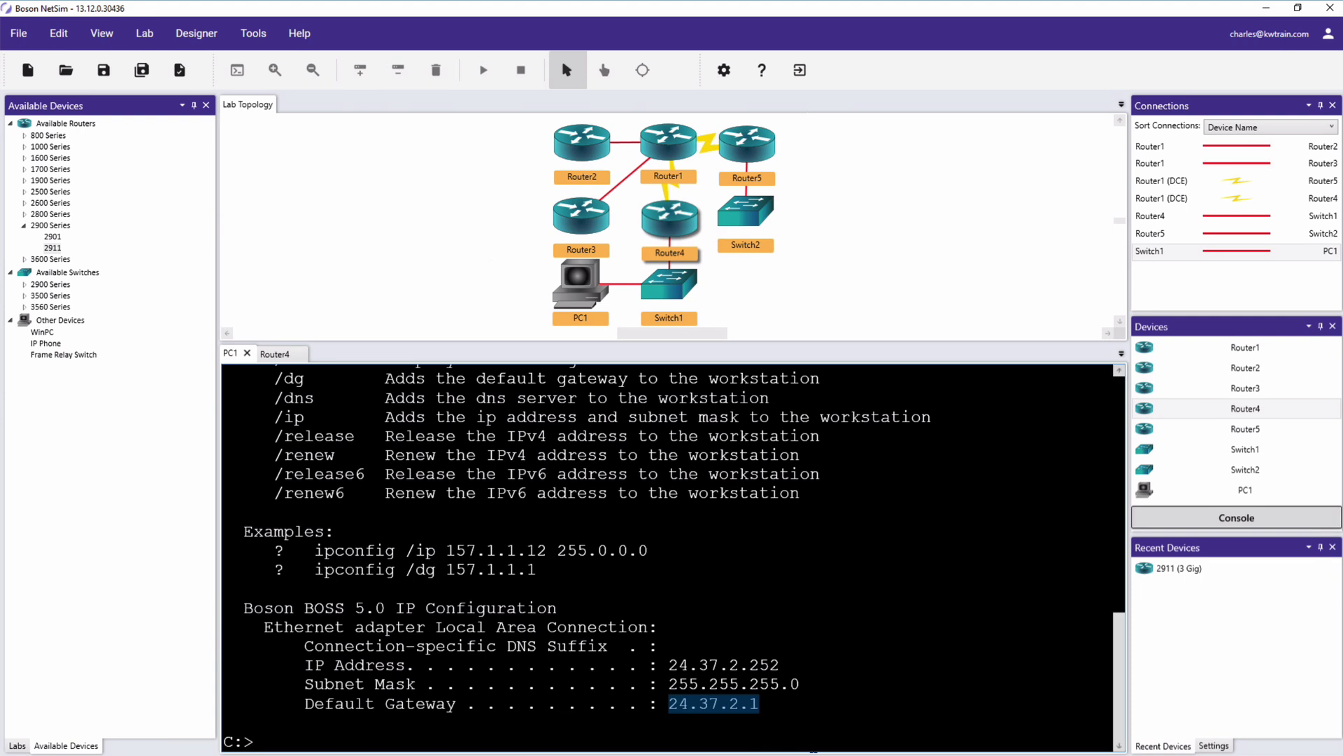
key(ctrl+c)
text(pi)
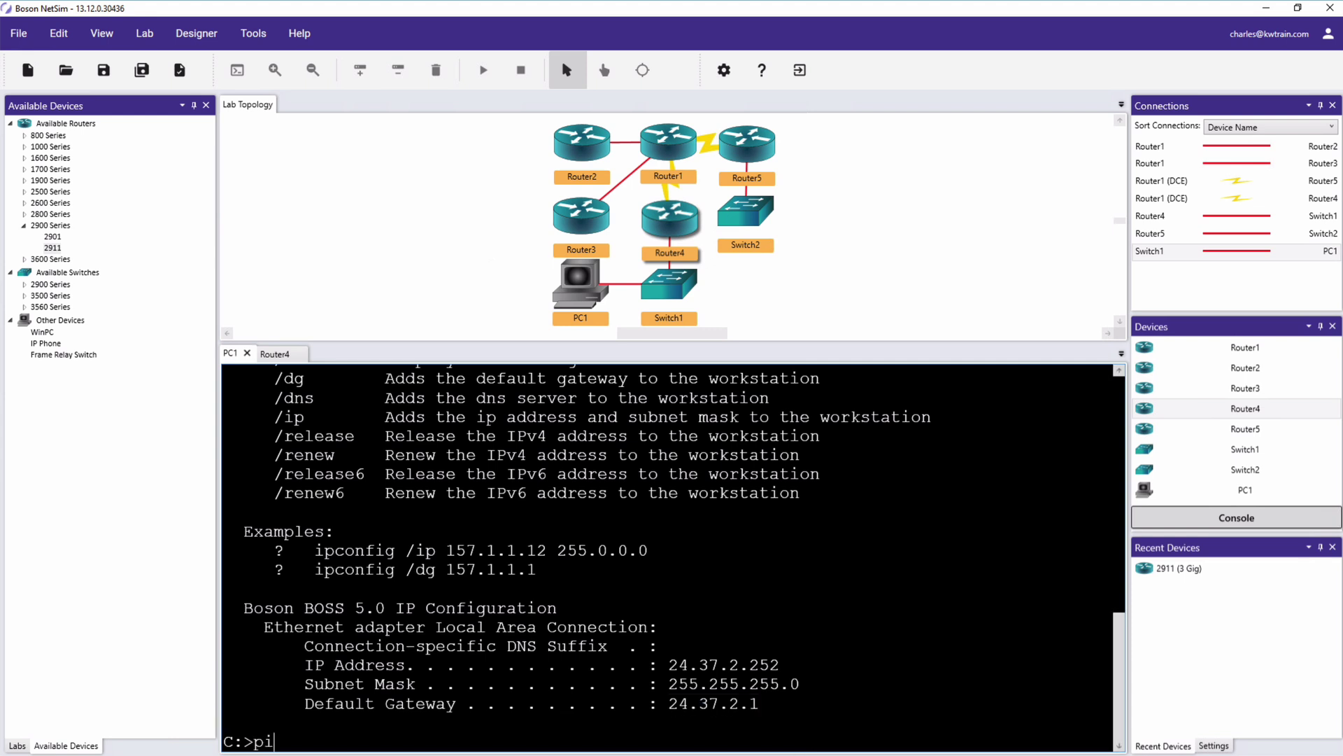
text(ng 24.37.2.1)
key(Return)
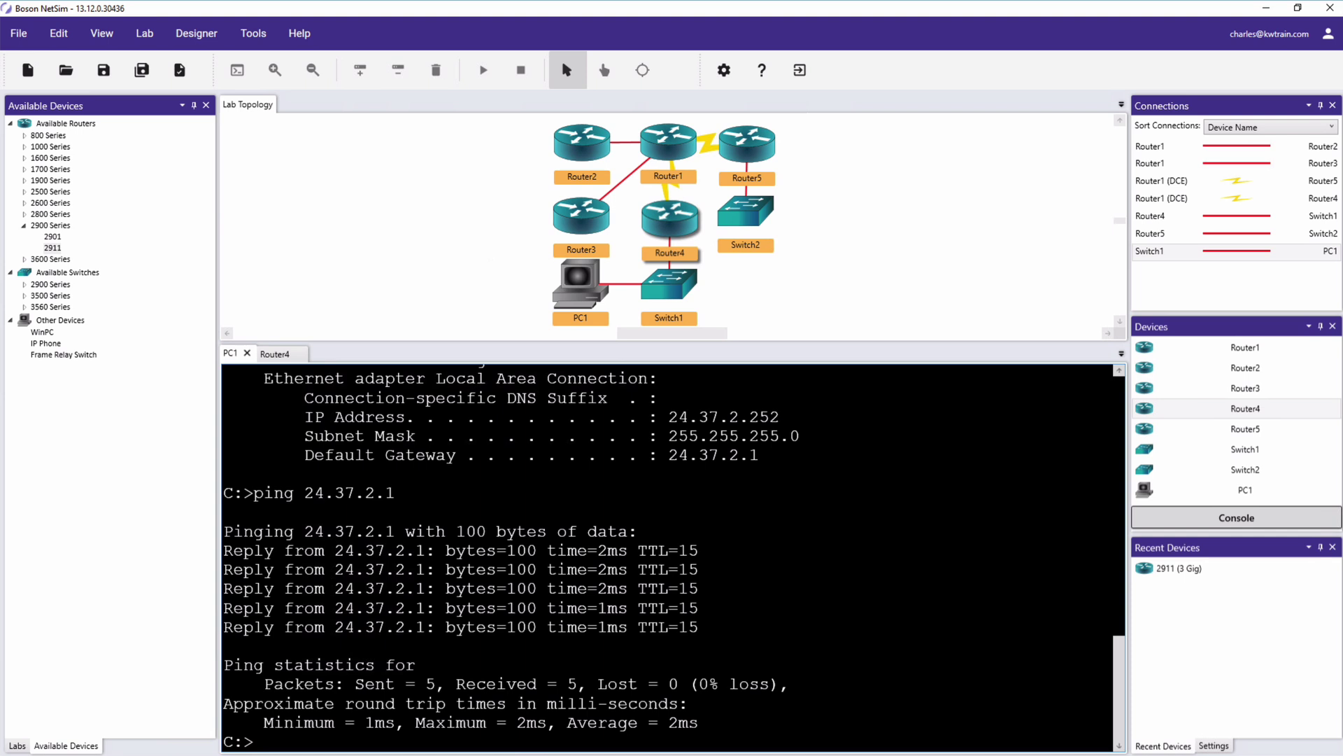
- On Router4, list the copy options with 'copy ?', then enter copy startup-config tftp
click(281, 359)
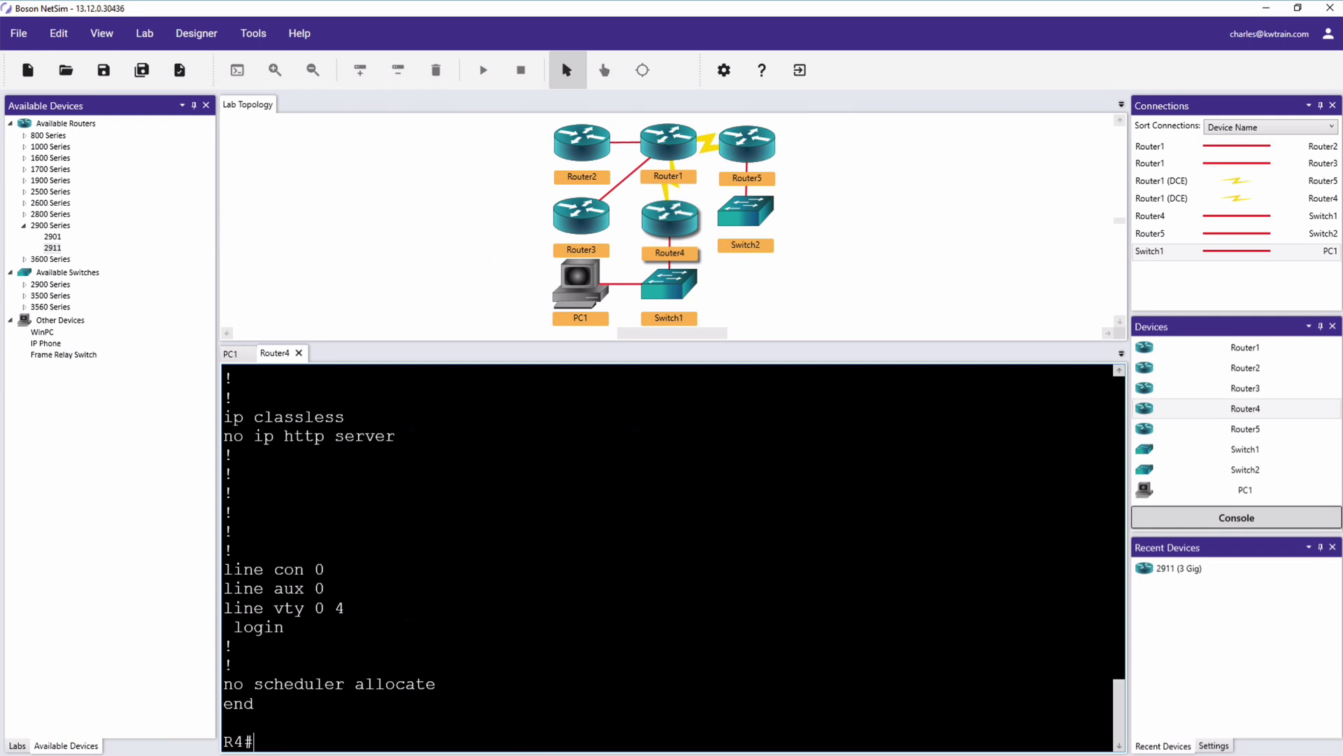
text(copy ?)
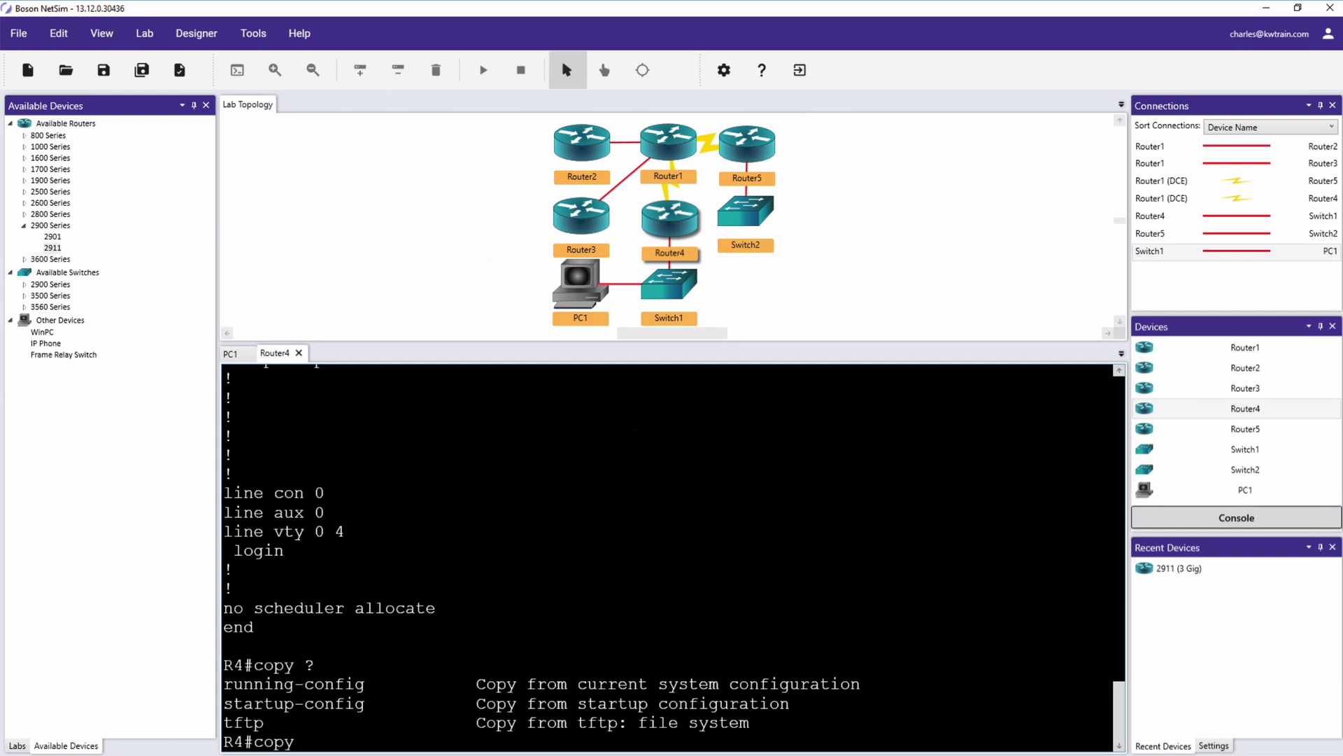
text(star)
key(Tab)
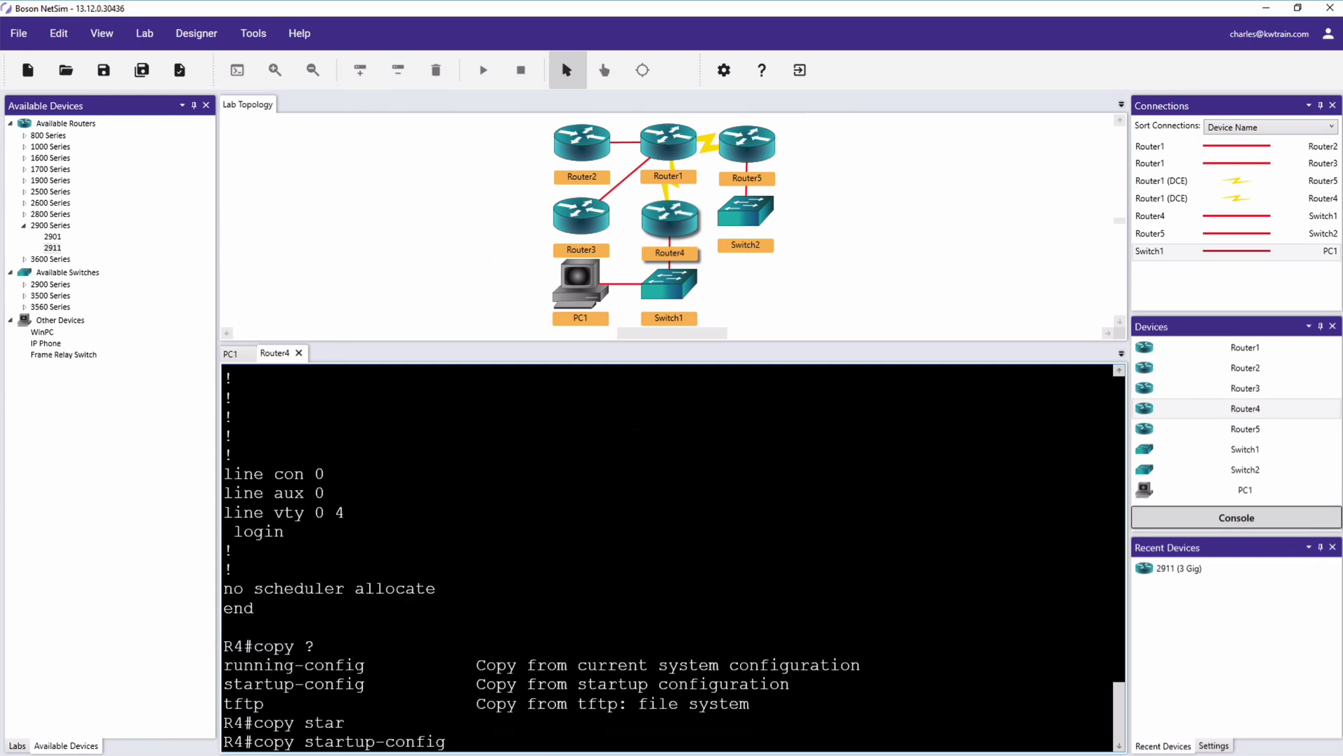
text(?)
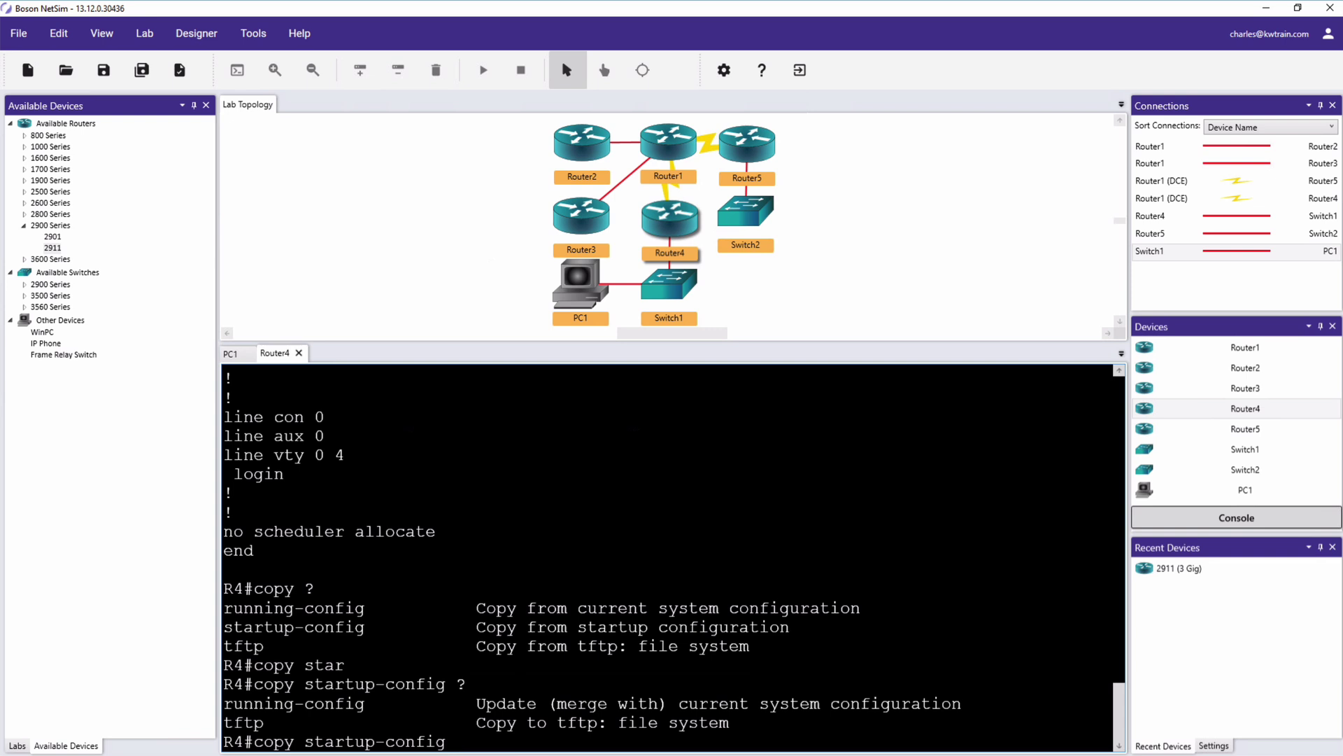
text(tftp)
- Run copy startup-config tftp on Router4 so it asks for the remote host
key(Return)
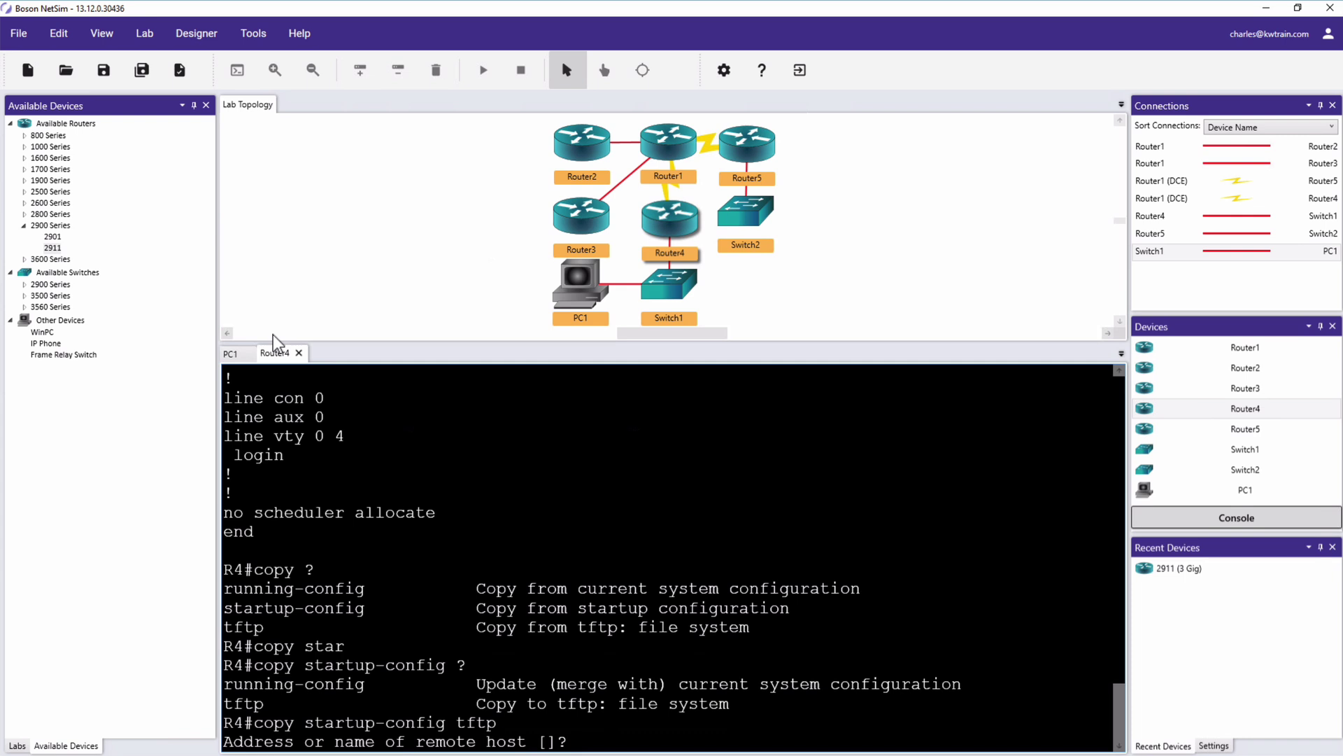
- Return to PC1's console and select its IP address 24.37.2.252
click(232, 355)
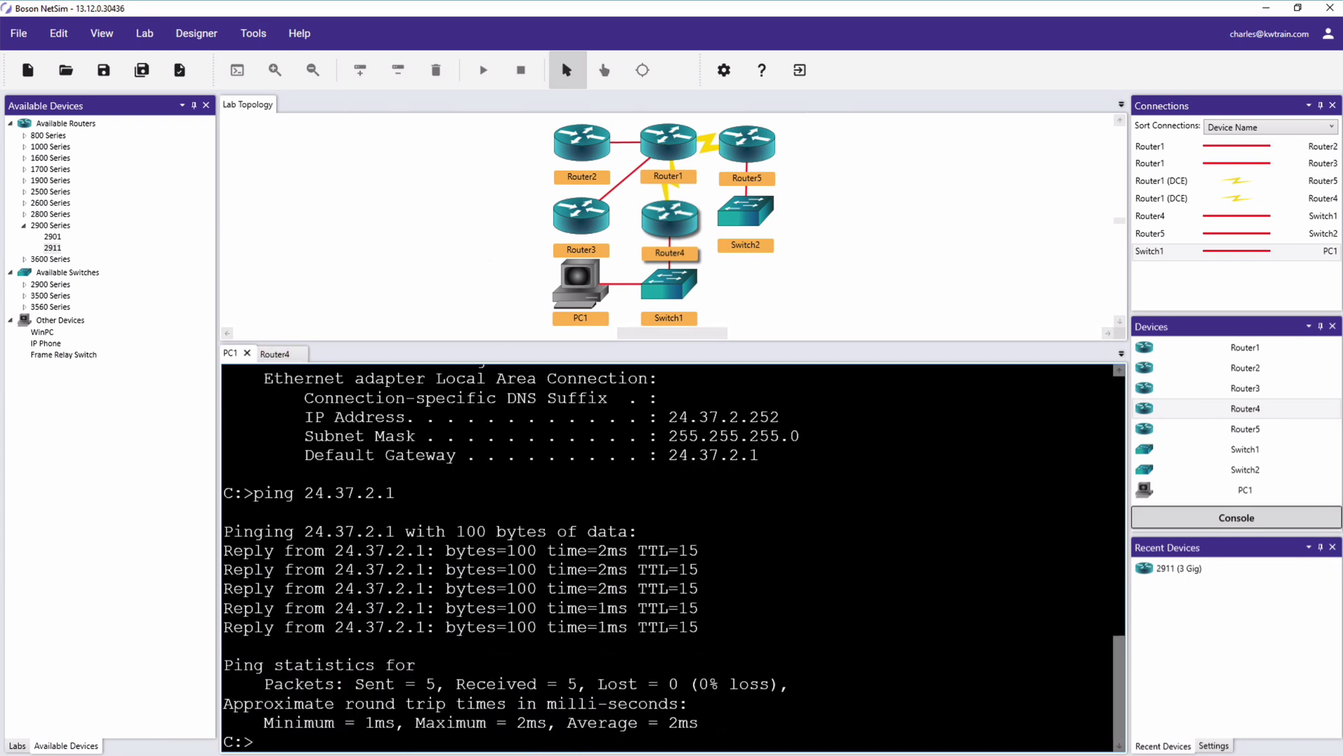
drag(663, 378, 779, 417)
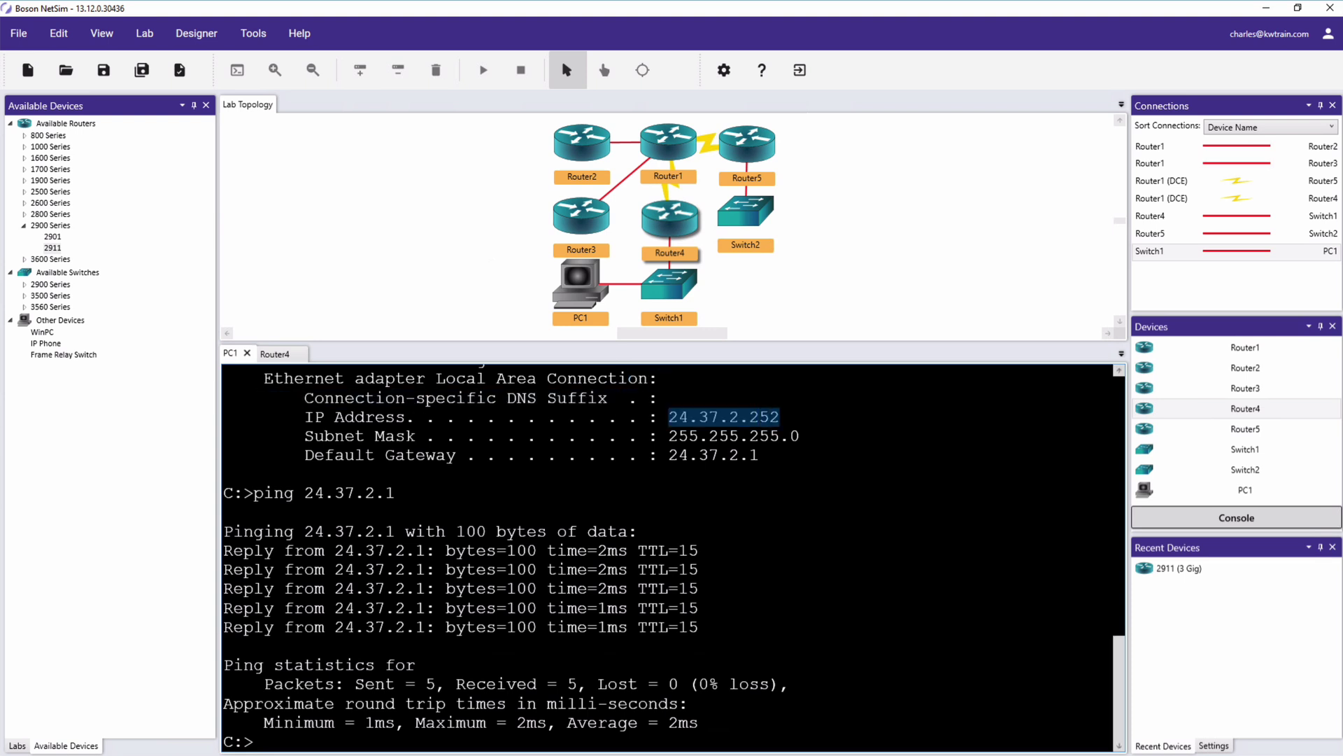
- Back up Router4's startup-config to TFTP host 24.37.2.252 under the filename r4-config
click(274, 354)
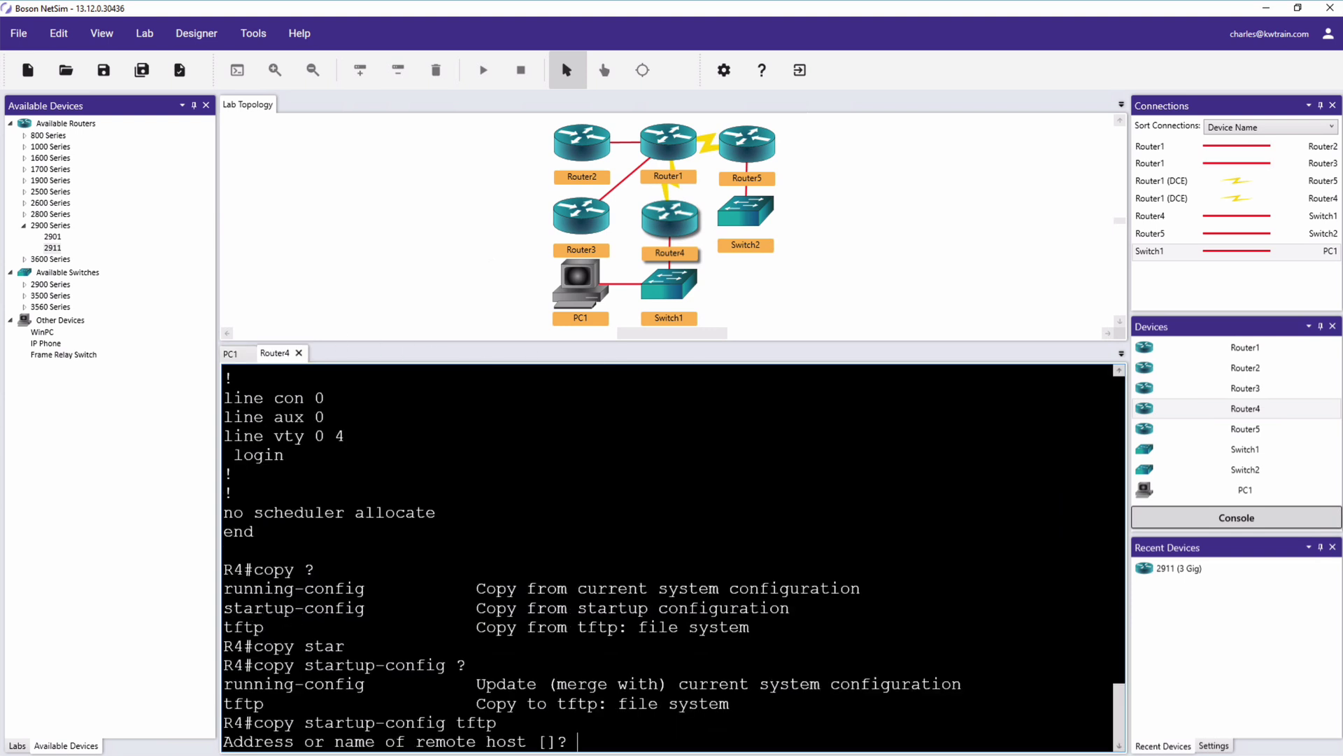
text(24.37.2.252)
key(Return)
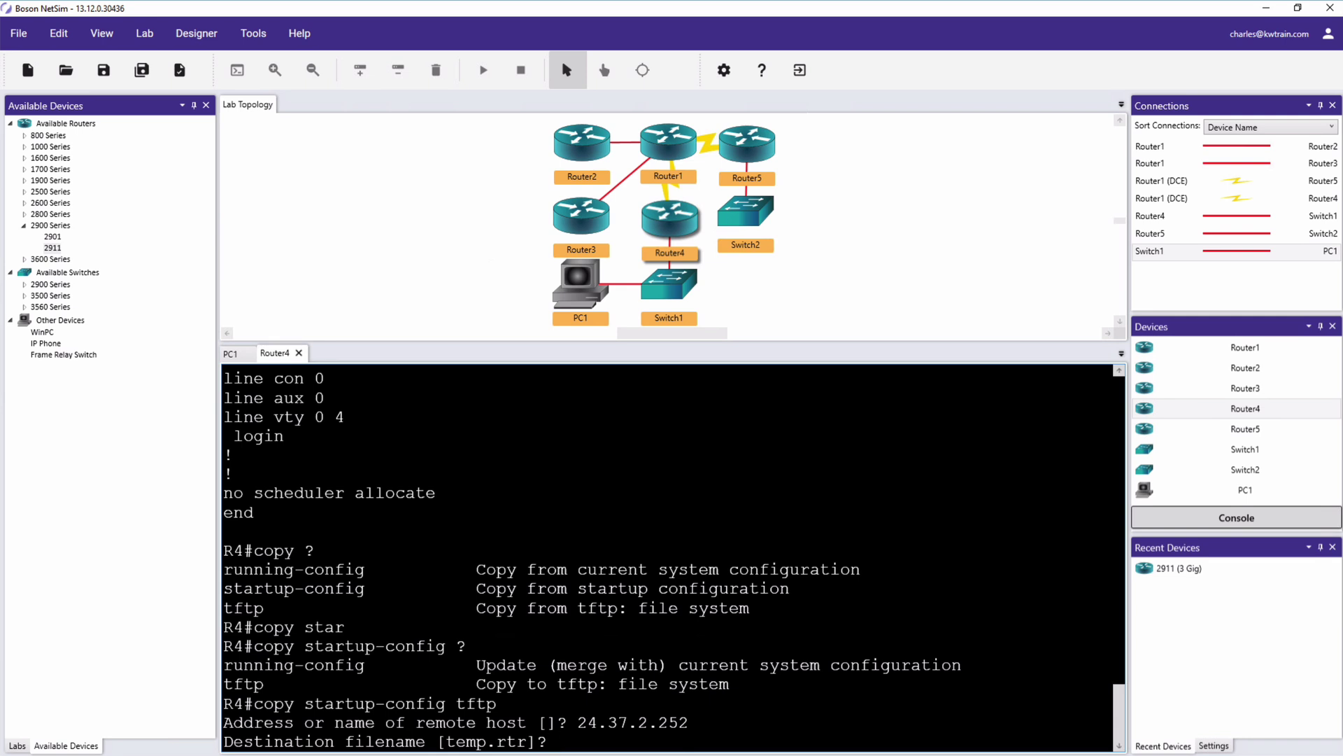
text(r4-config)
key(Return)
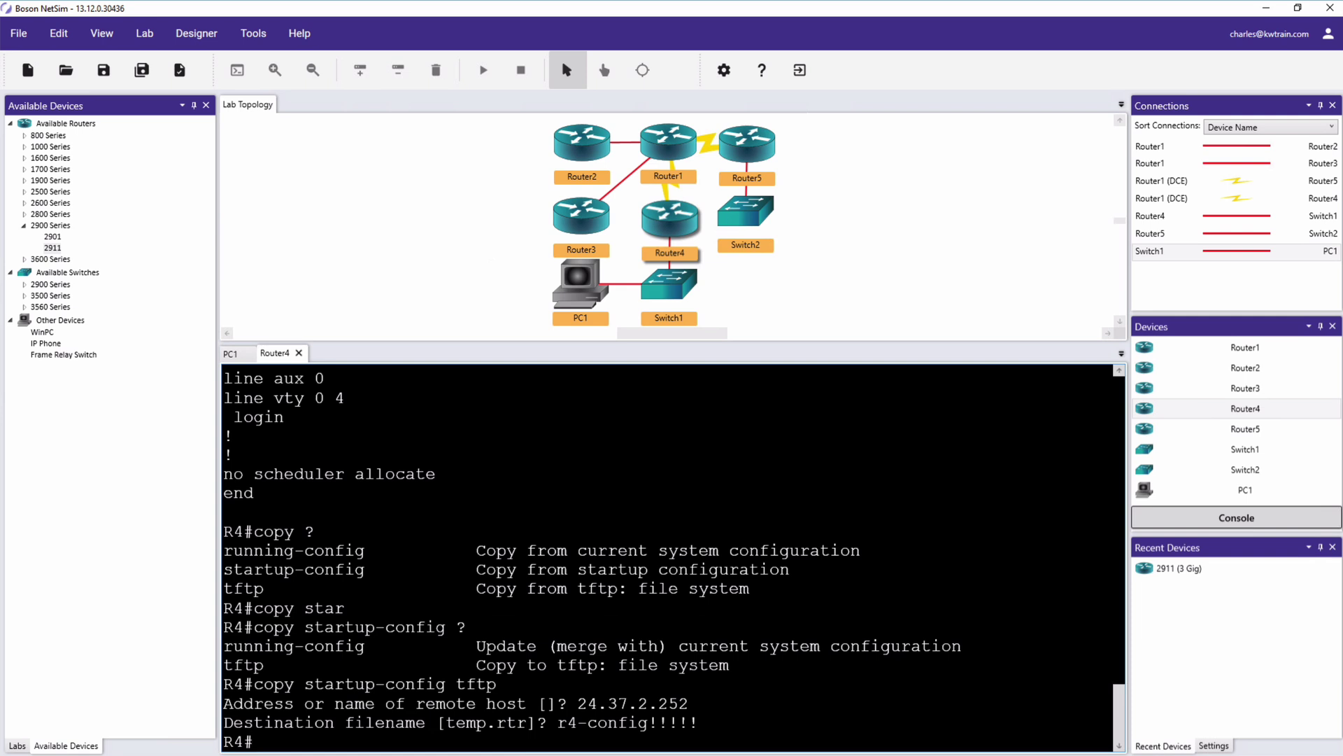
- On PC1, run show tftp-configs to confirm r4-config (8463 bytes) is stored
click(229, 354)
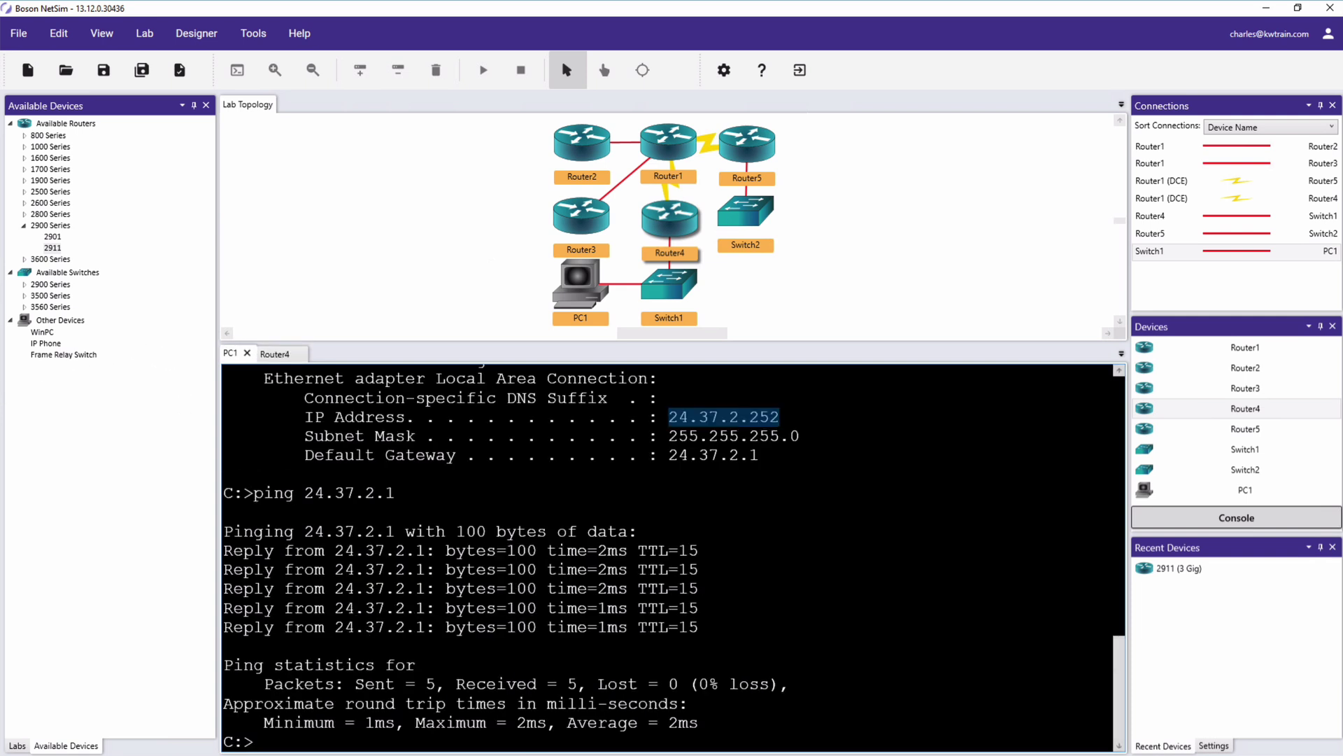
click(1189, 215)
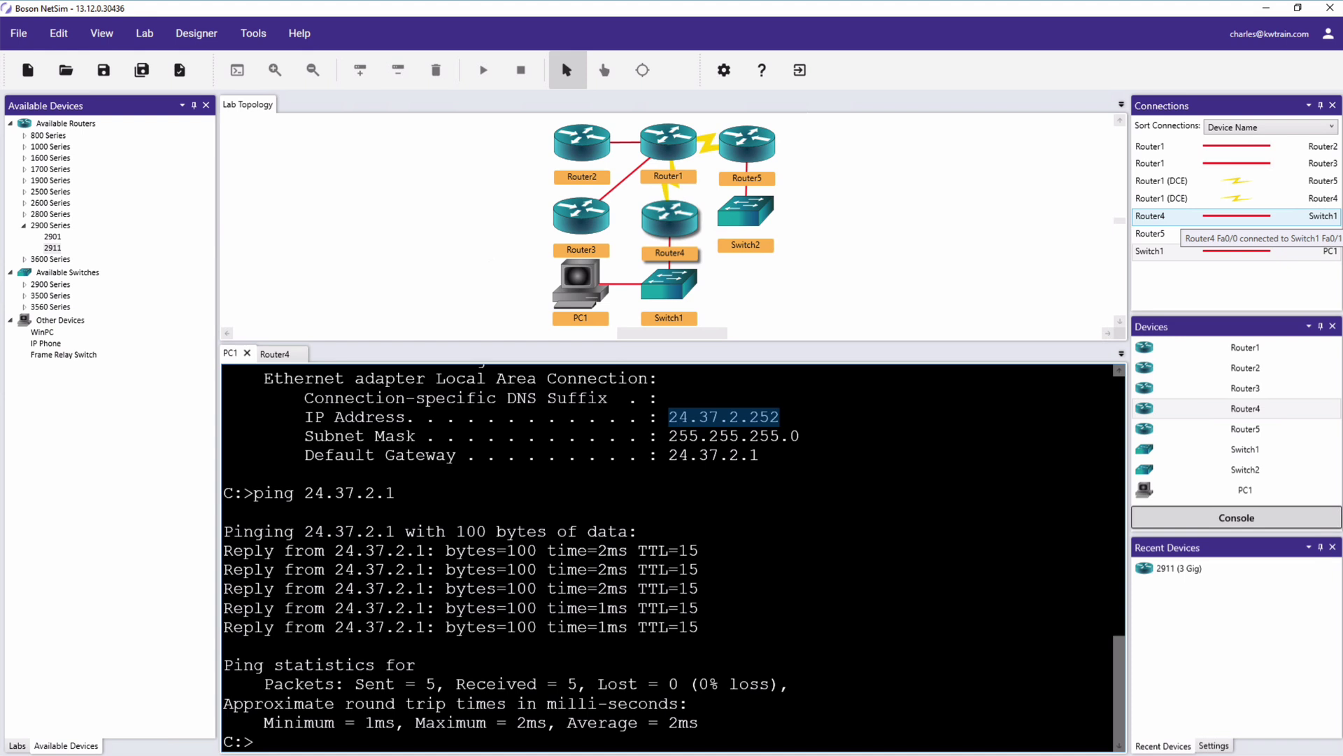
click(939, 417)
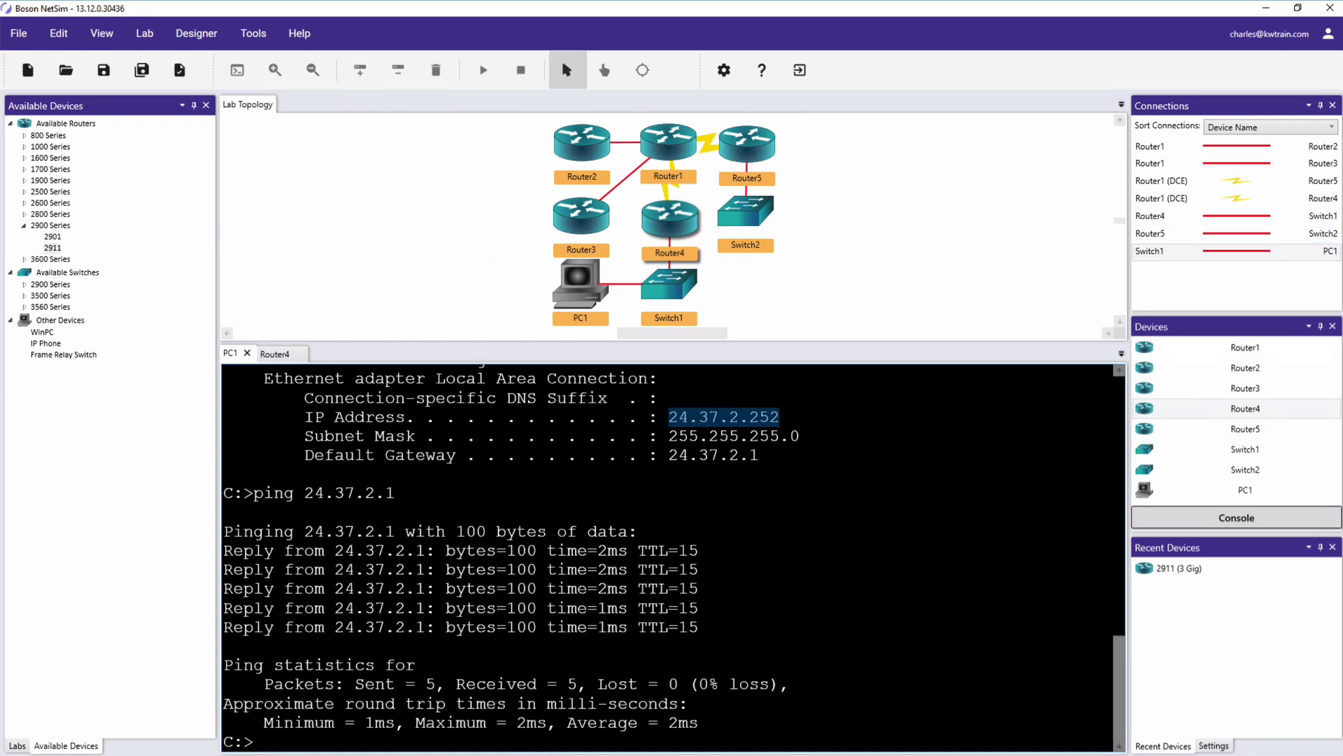
key(ctrl+c)
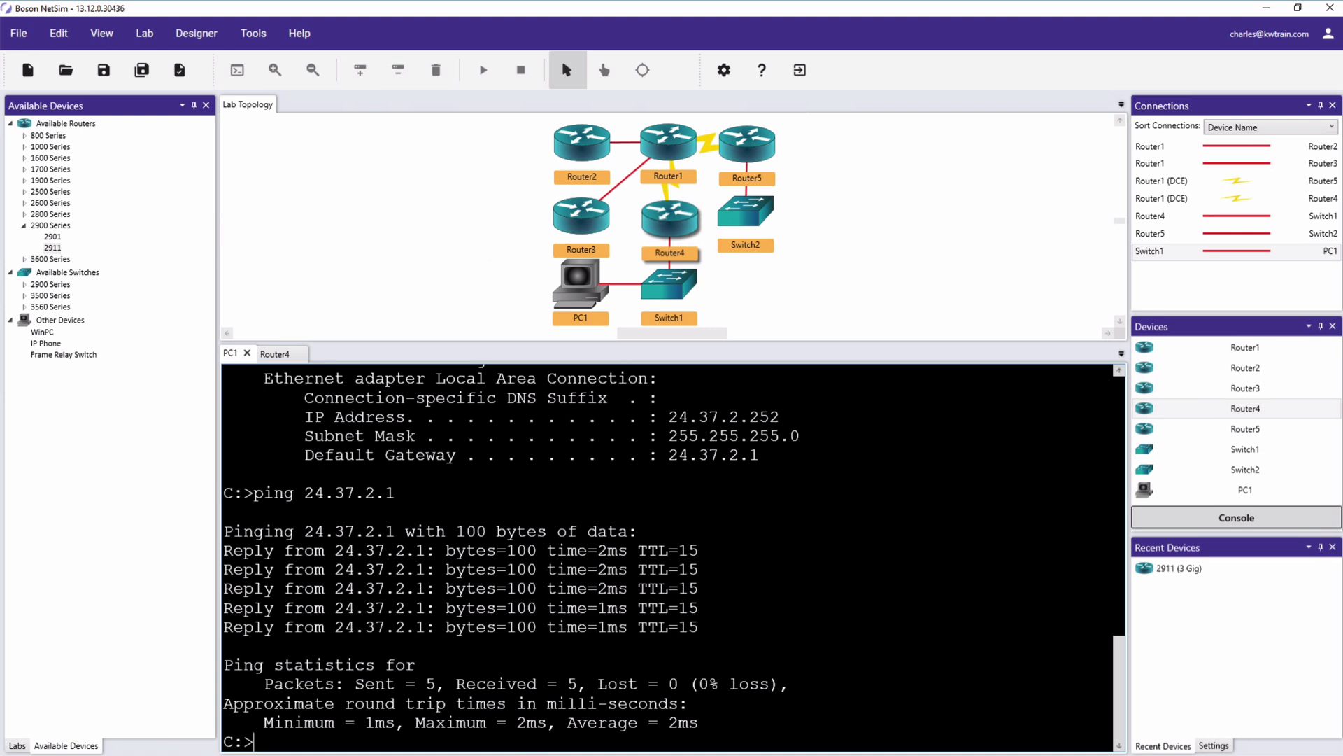
text(show tft)
key(Tab)
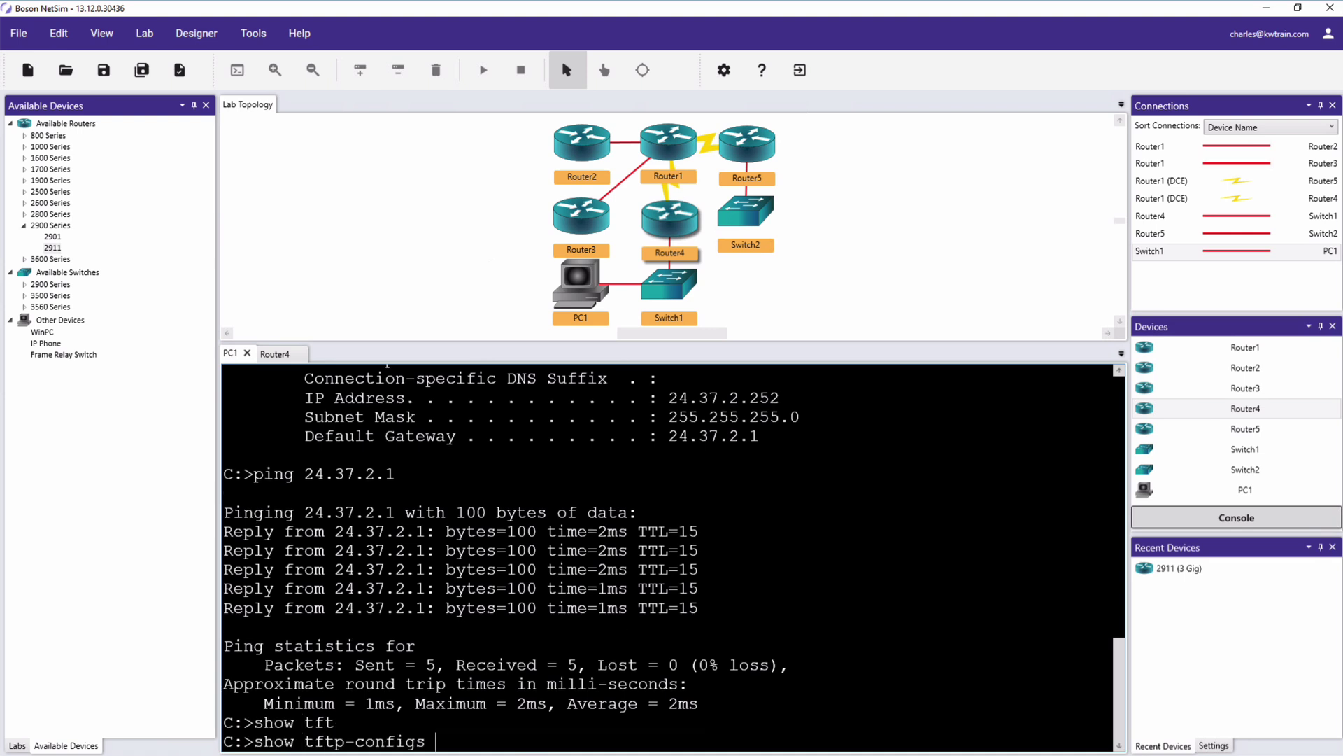
key(Return)
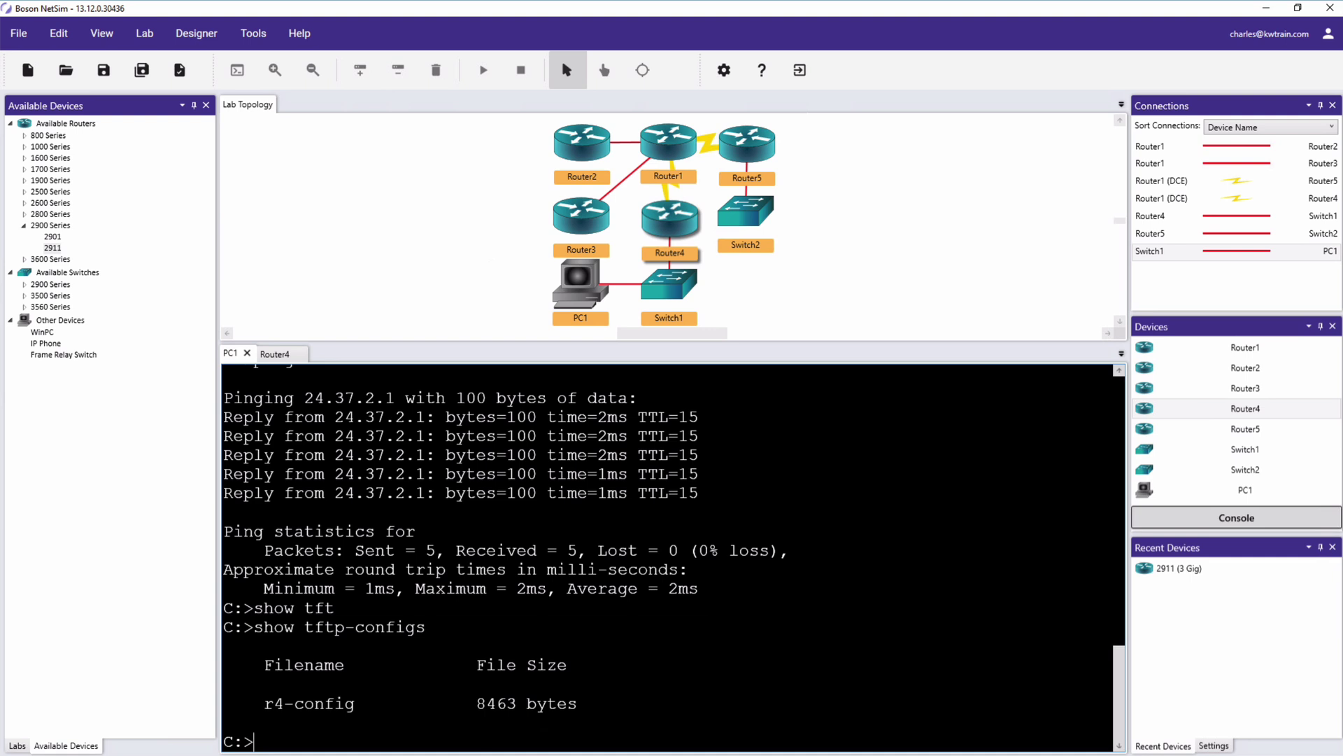
- On Router4, change the hostname to WRONG via conf t, then end configuration mode
click(266, 357)
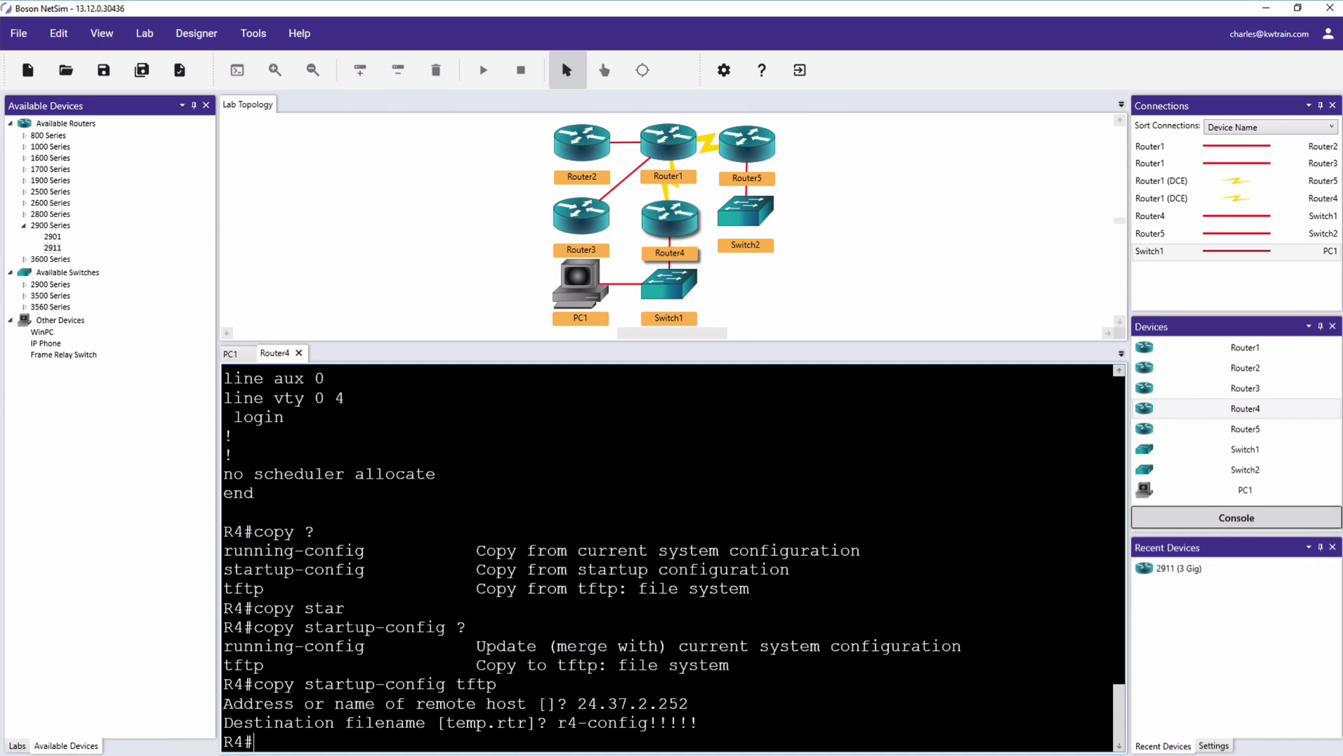
text(conf t)
key(Return)
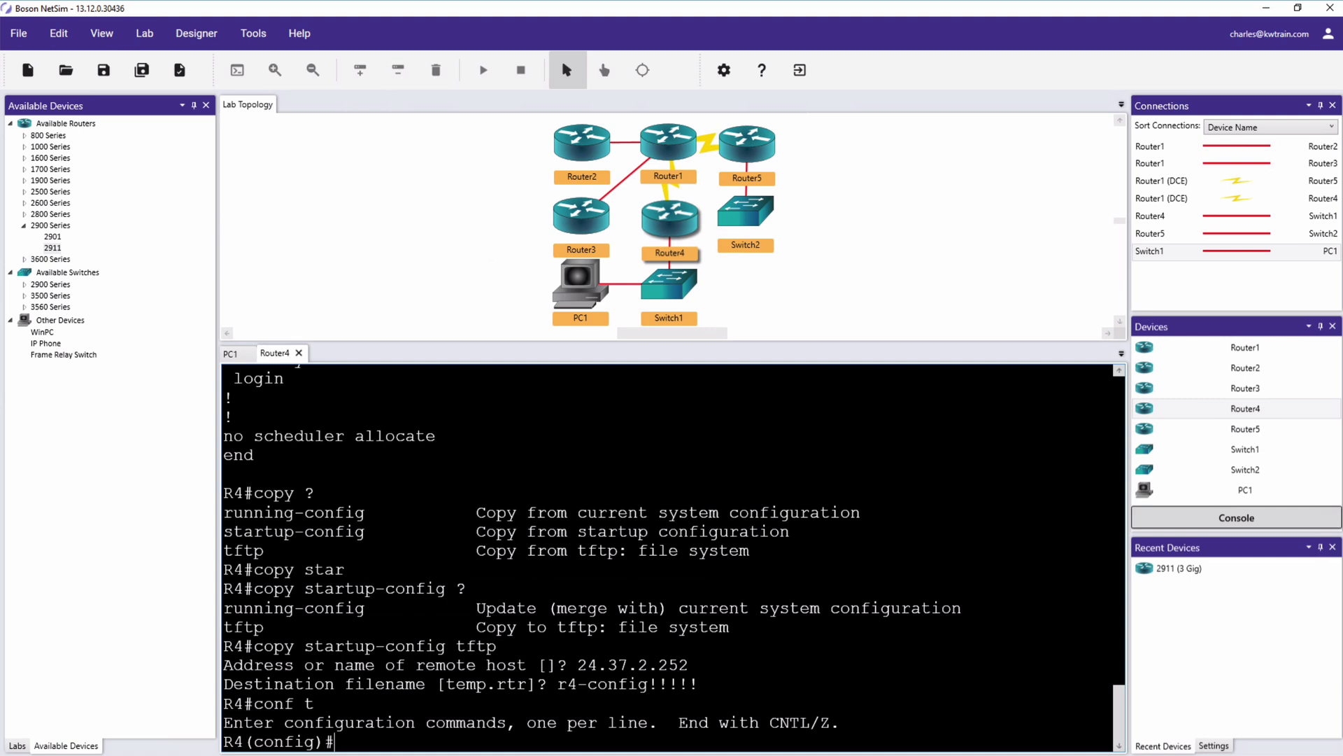
text(hostname WRONG)
key(Return)
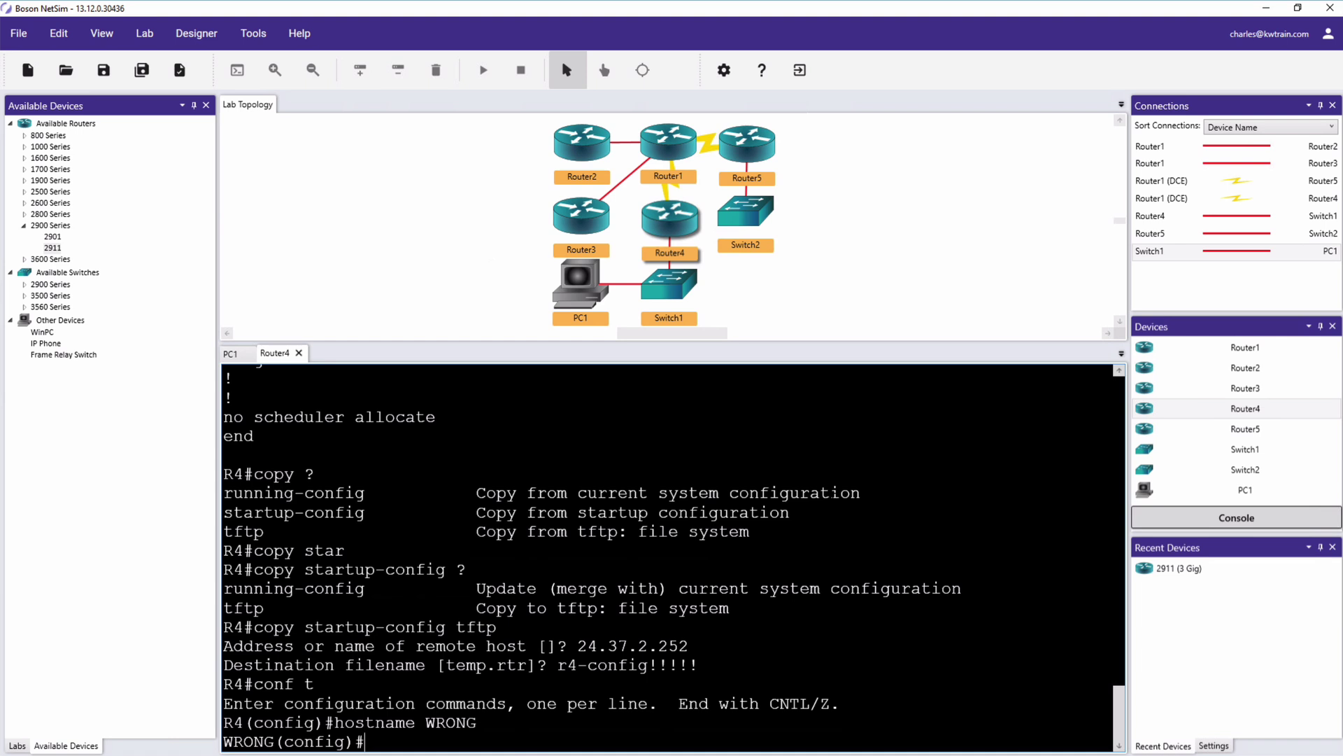
text(end)
key(Return)
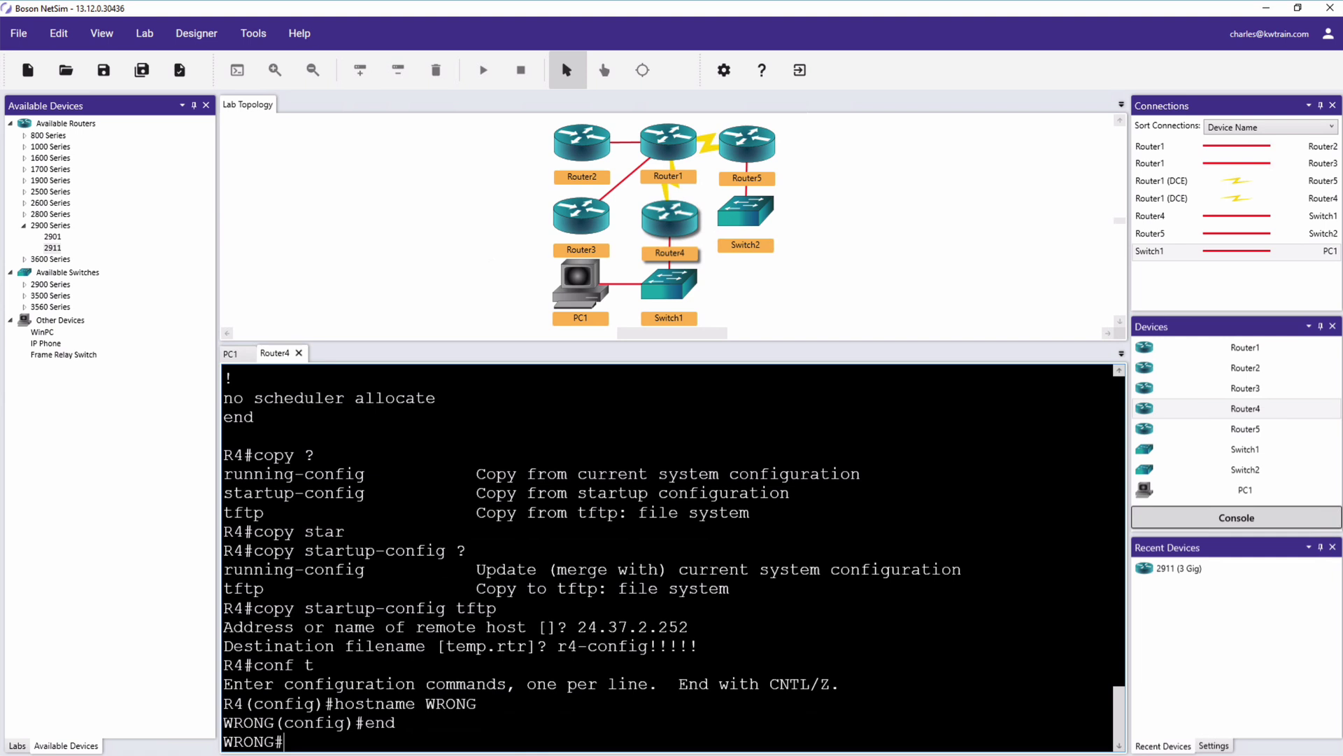
- Restore r4-config from TFTP host 24.37.2.252 into Router4's running-config, bringing back hostname R4
text(copy ?)
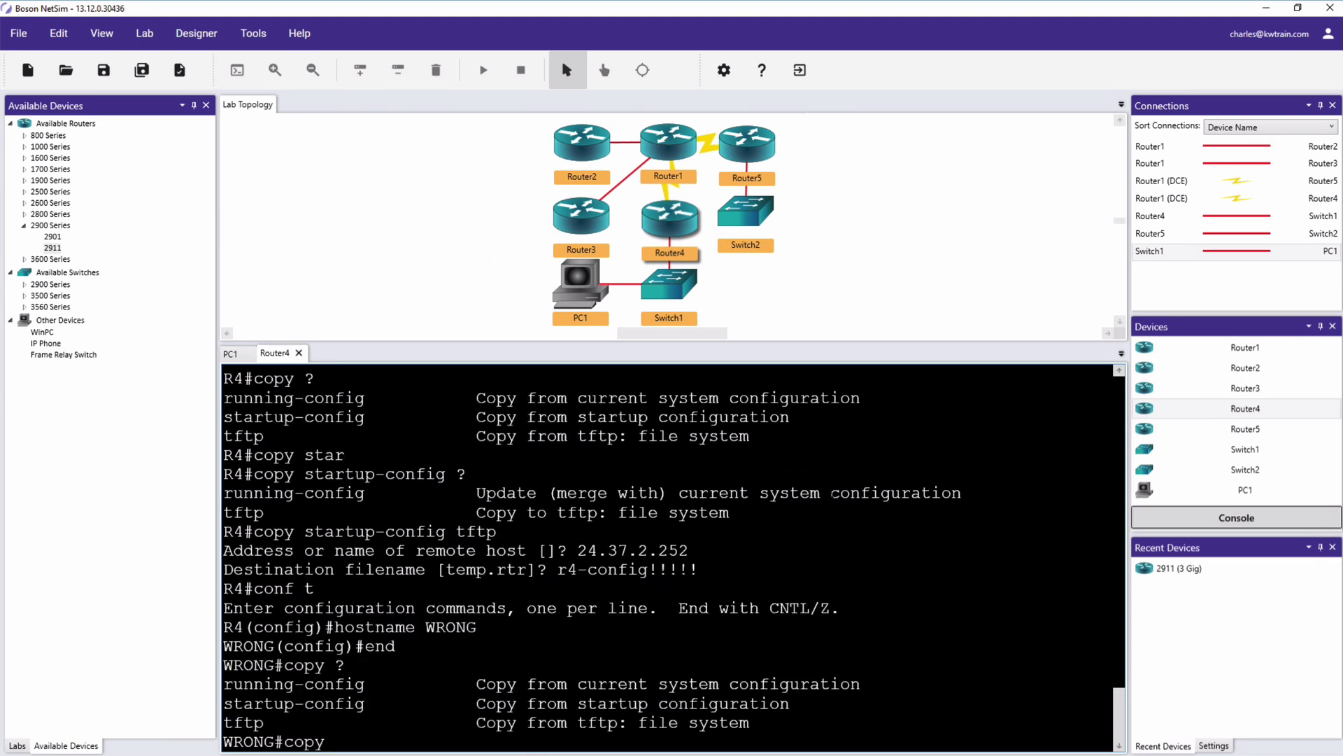
text(tftp runn)
key(Tab)
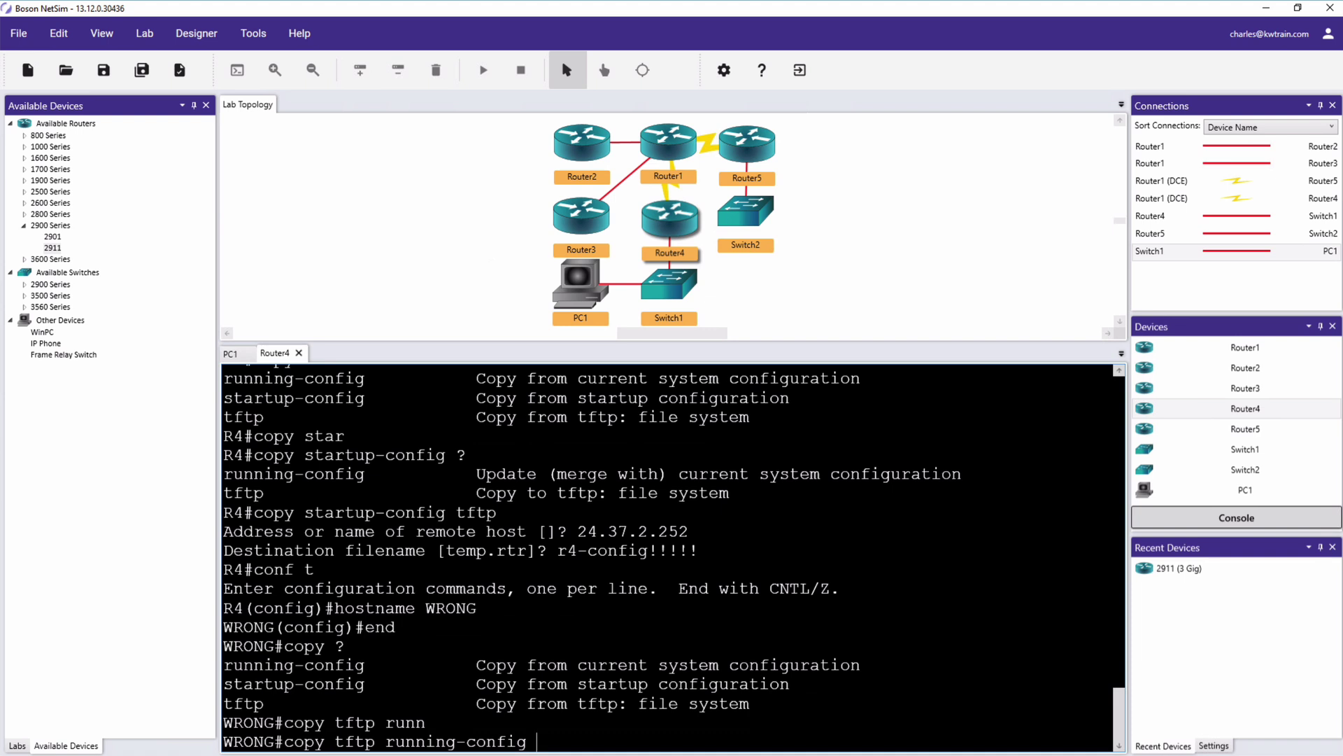
key(Return)
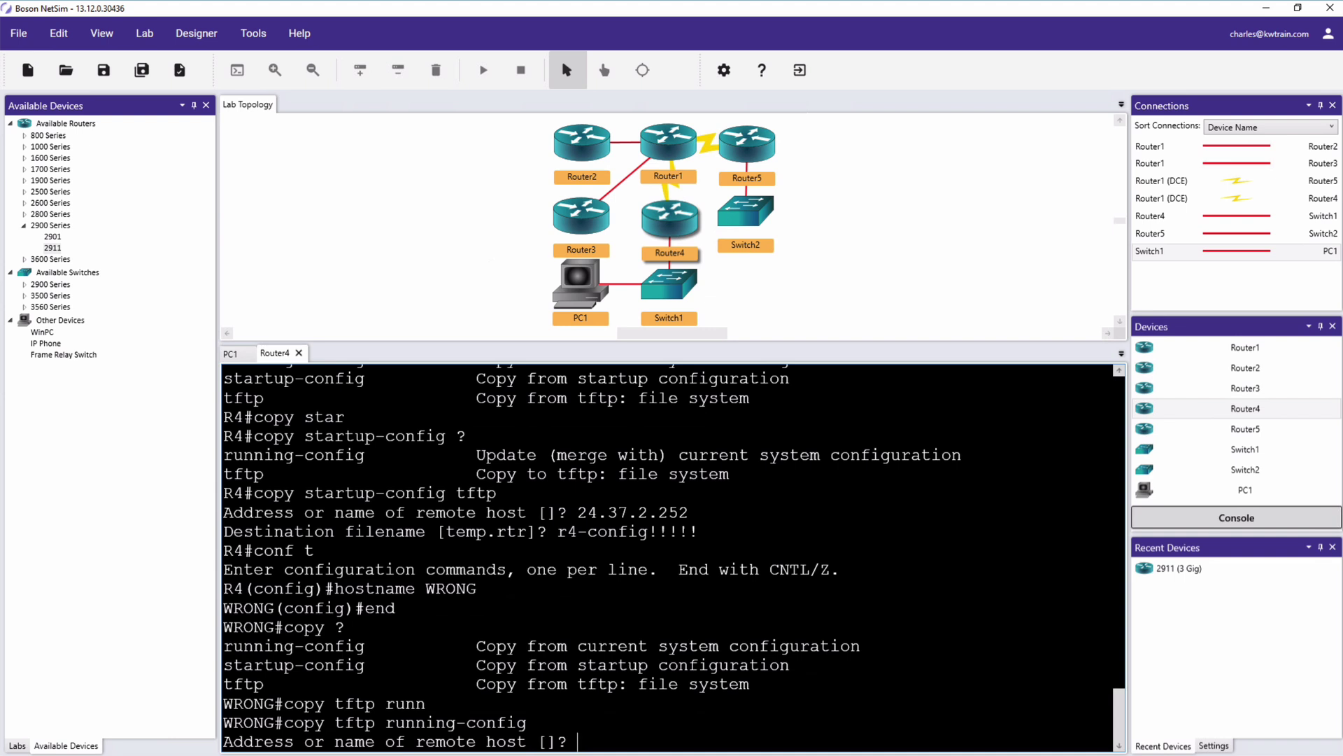
text(24.37.2.252)
key(Return)
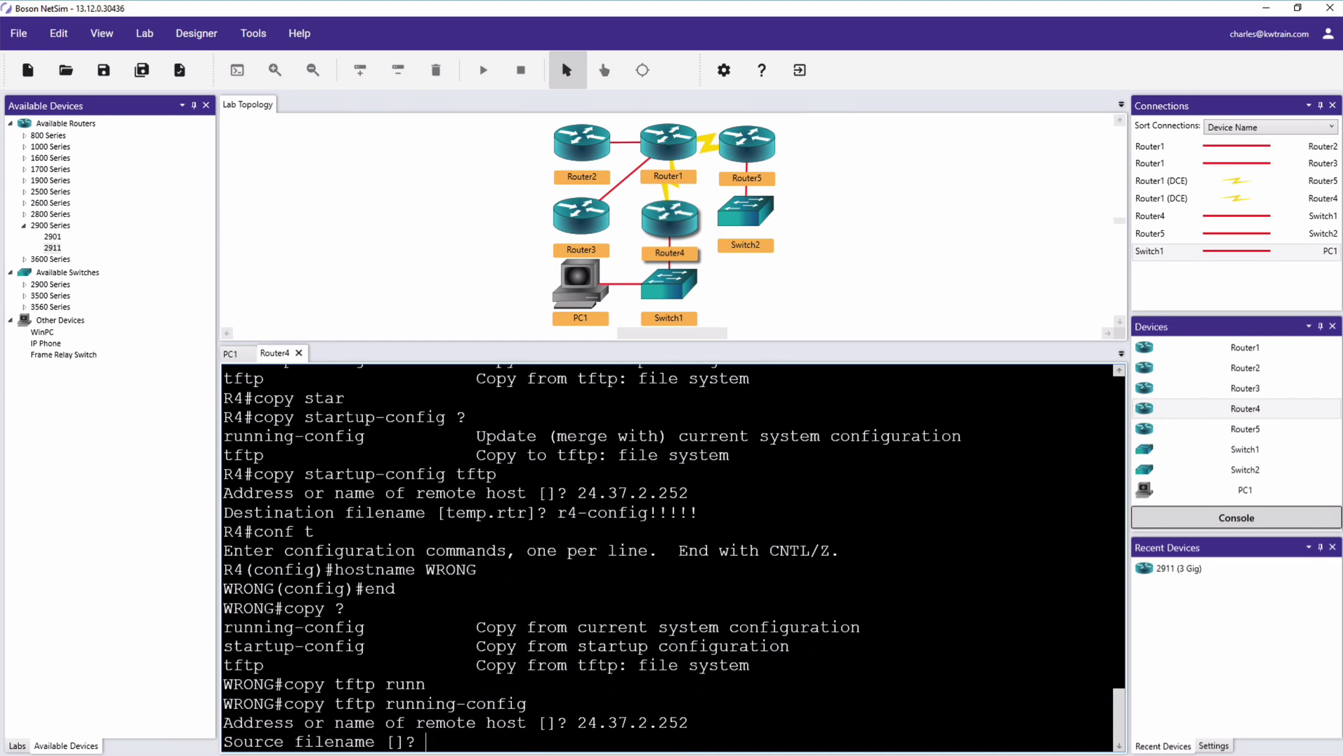
text(r4-config)
key(Return)
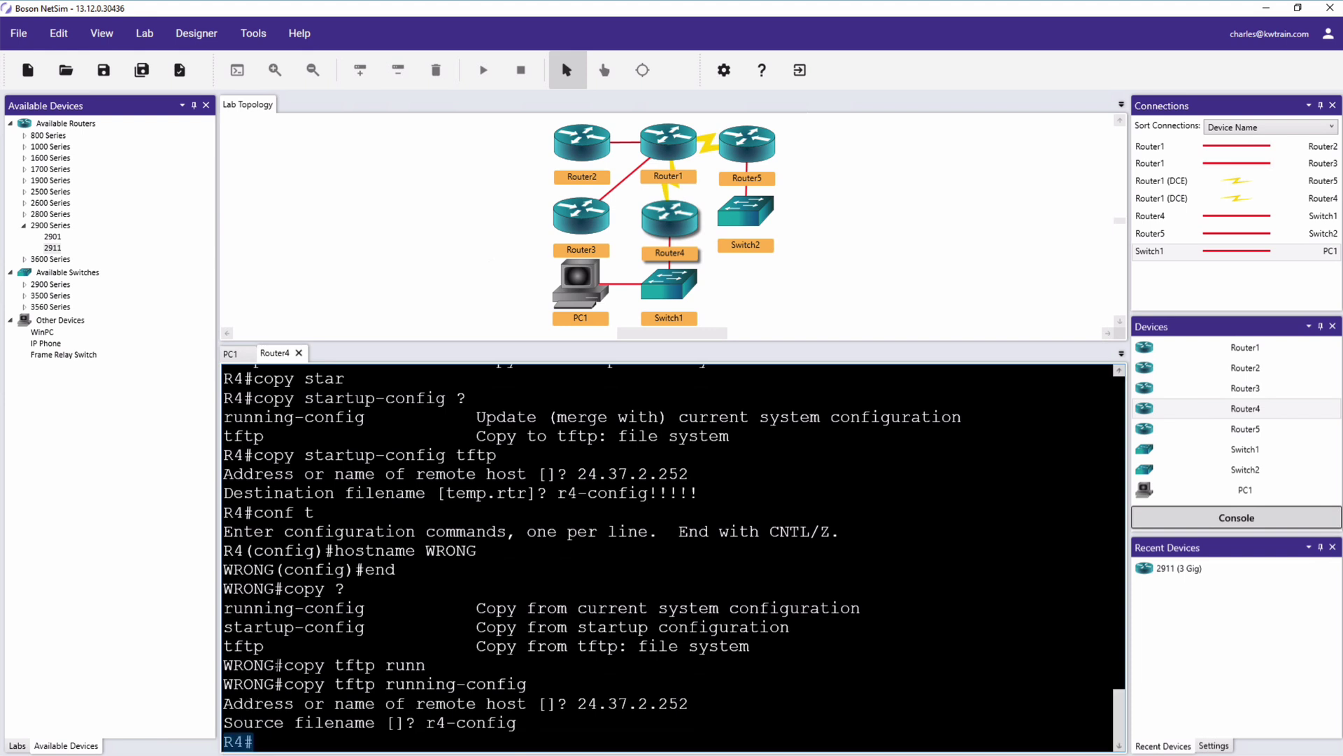
double_click(249, 665)
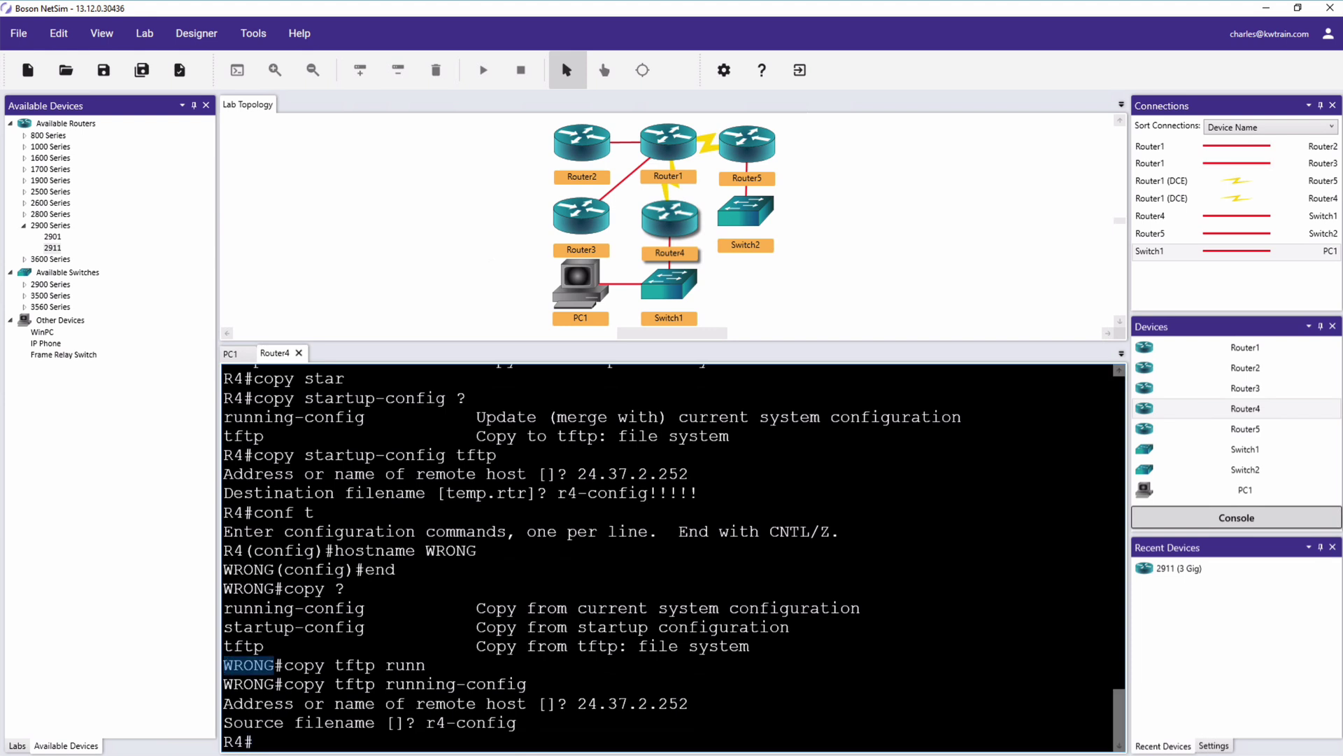
double_click(238, 741)
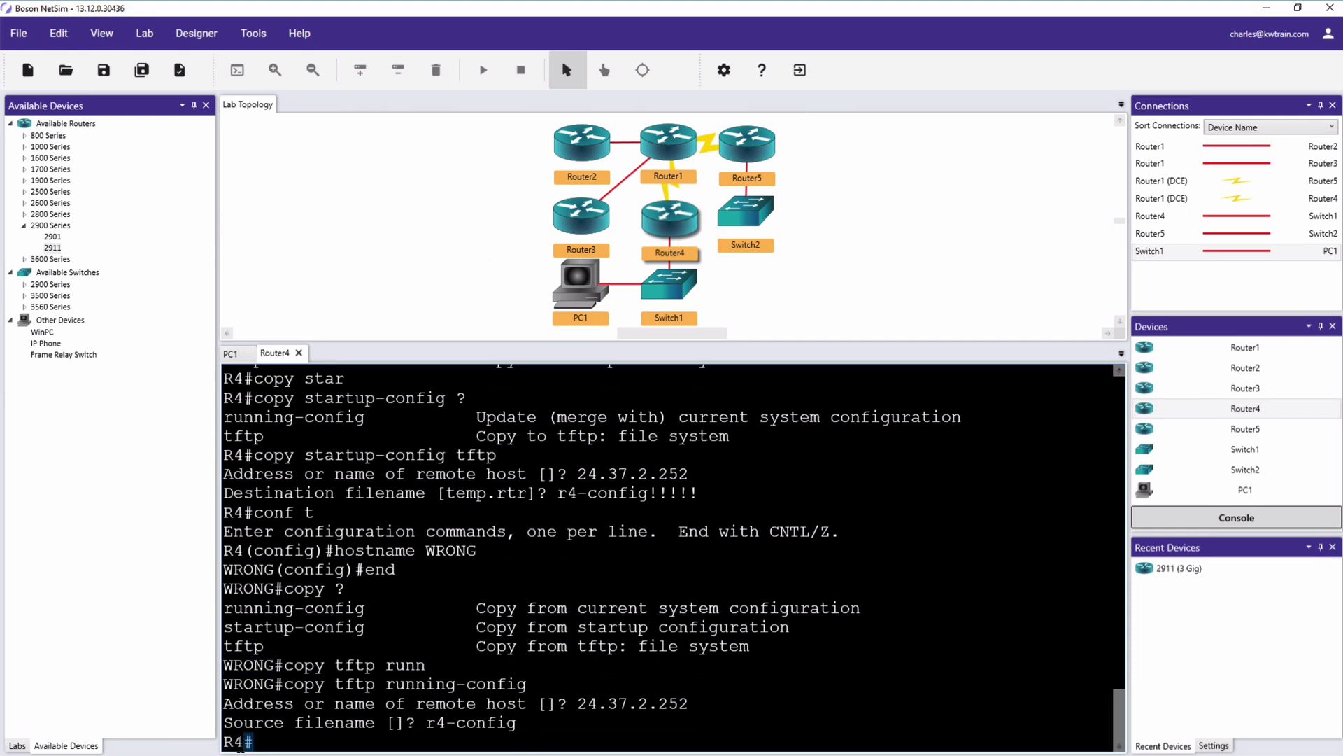